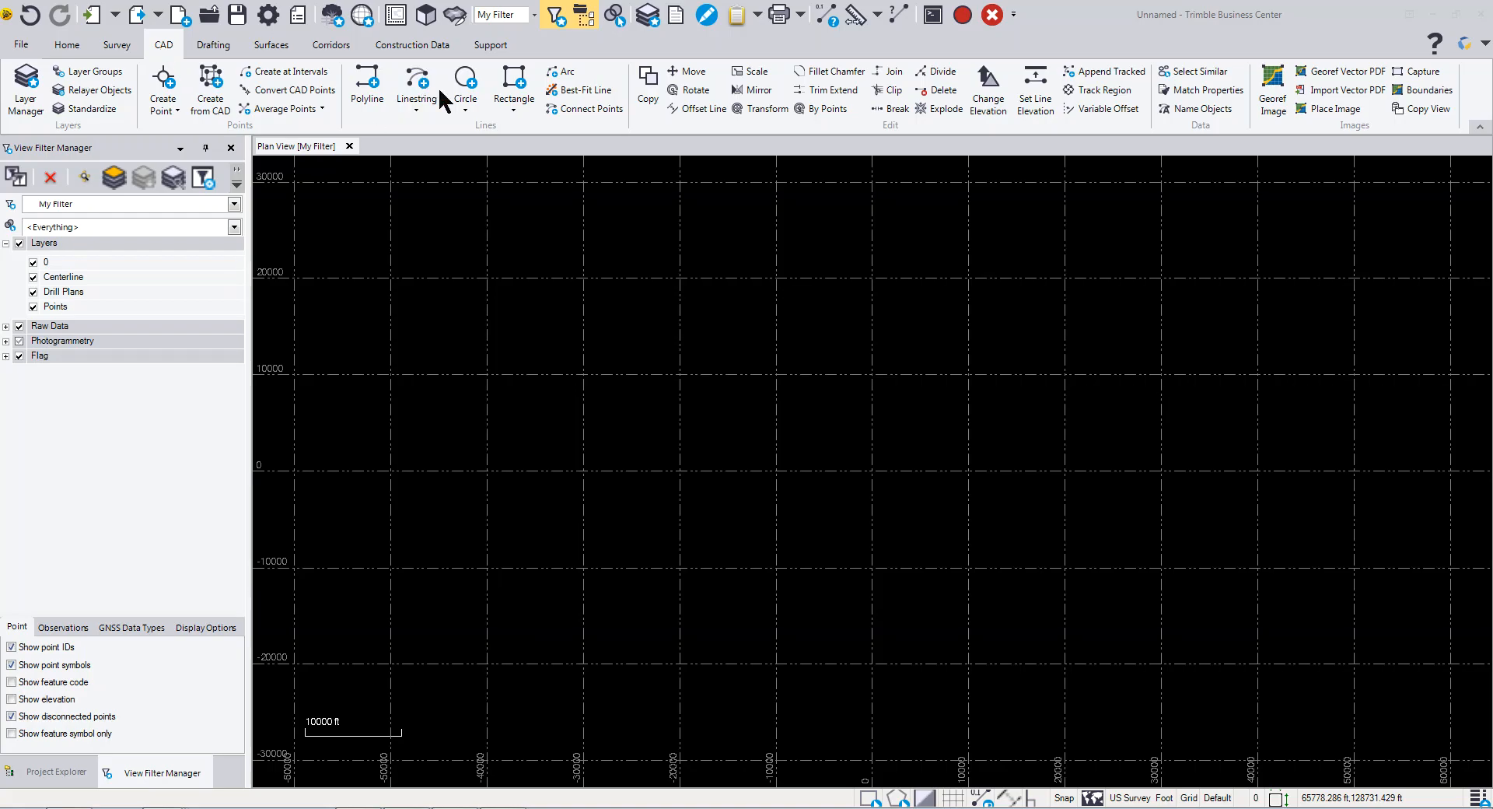
- Start a new linestring and name it Centline
left_click(417, 87)
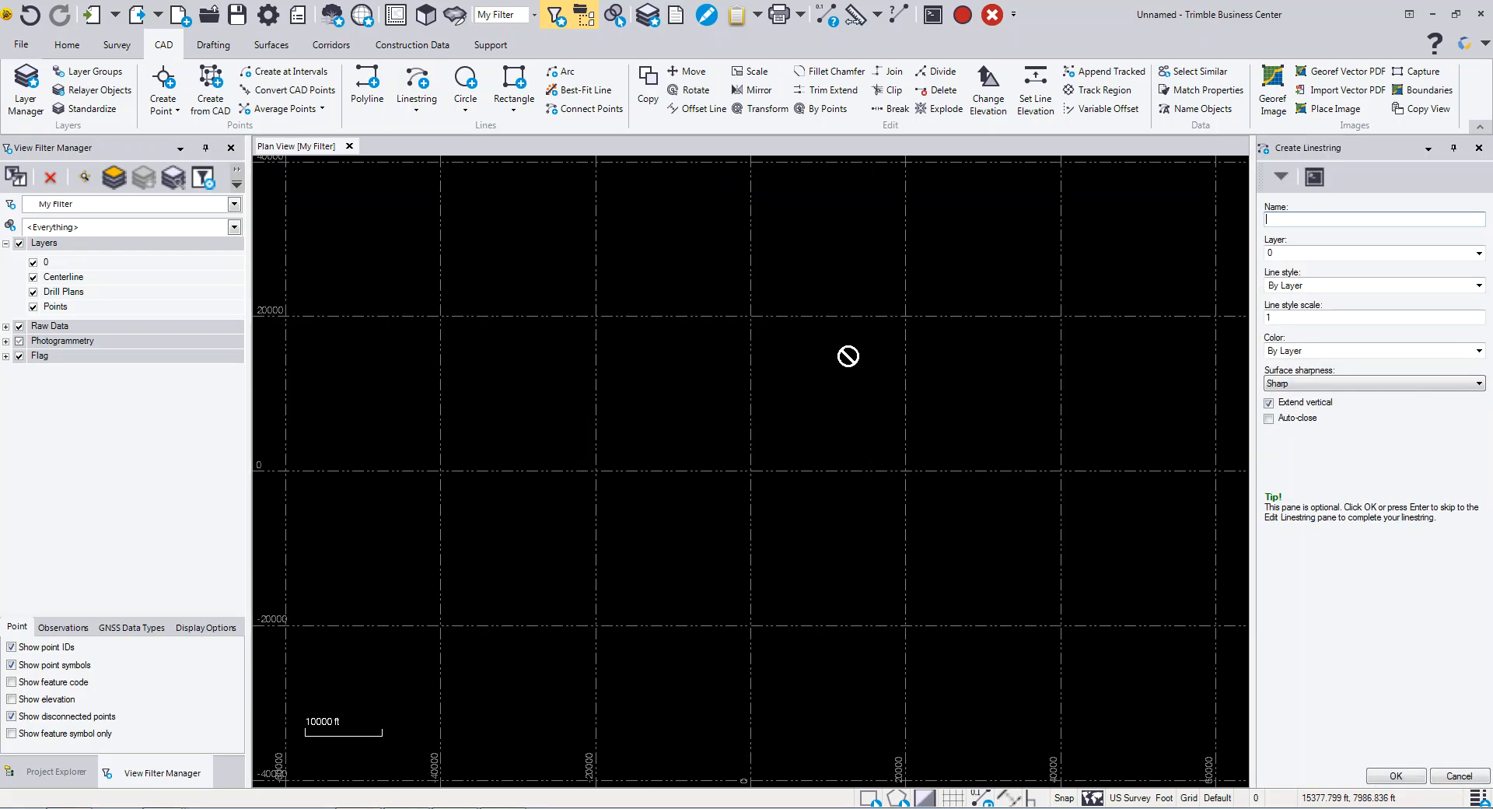
type("Centline")
- Assign the new linestring to the Centerline layer
left_click(1291, 256)
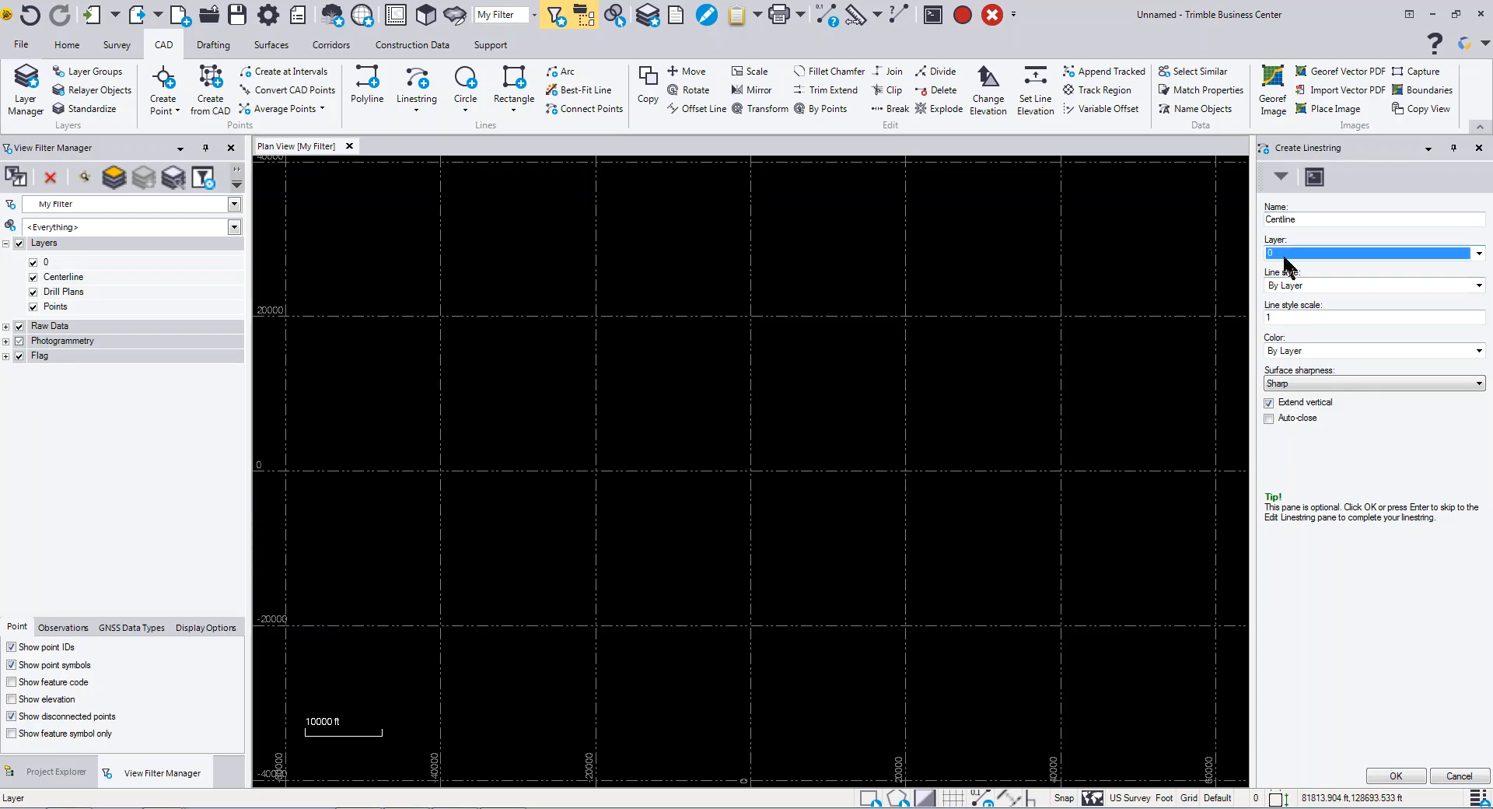
left_click(1451, 257)
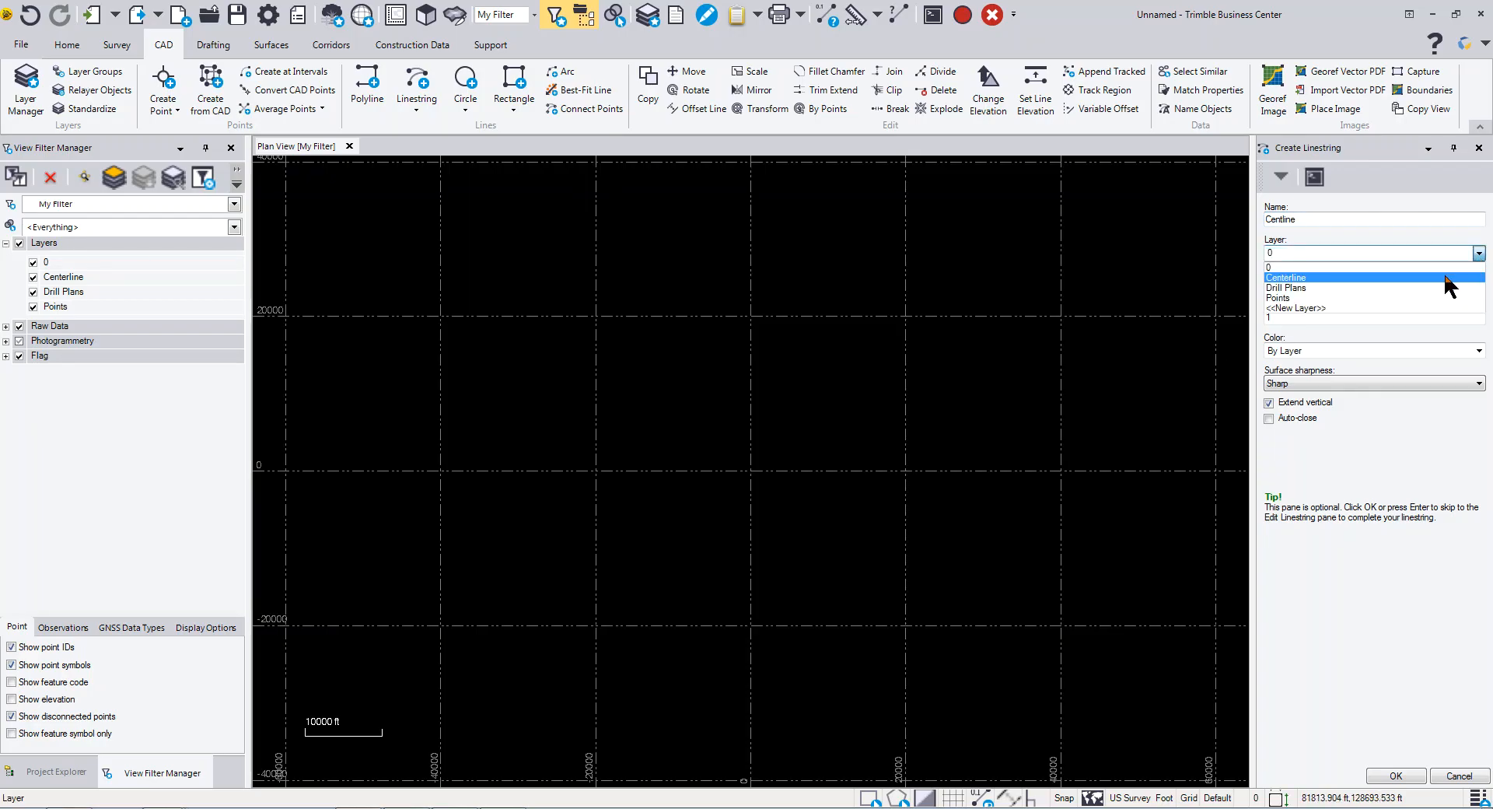
left_click(1369, 277)
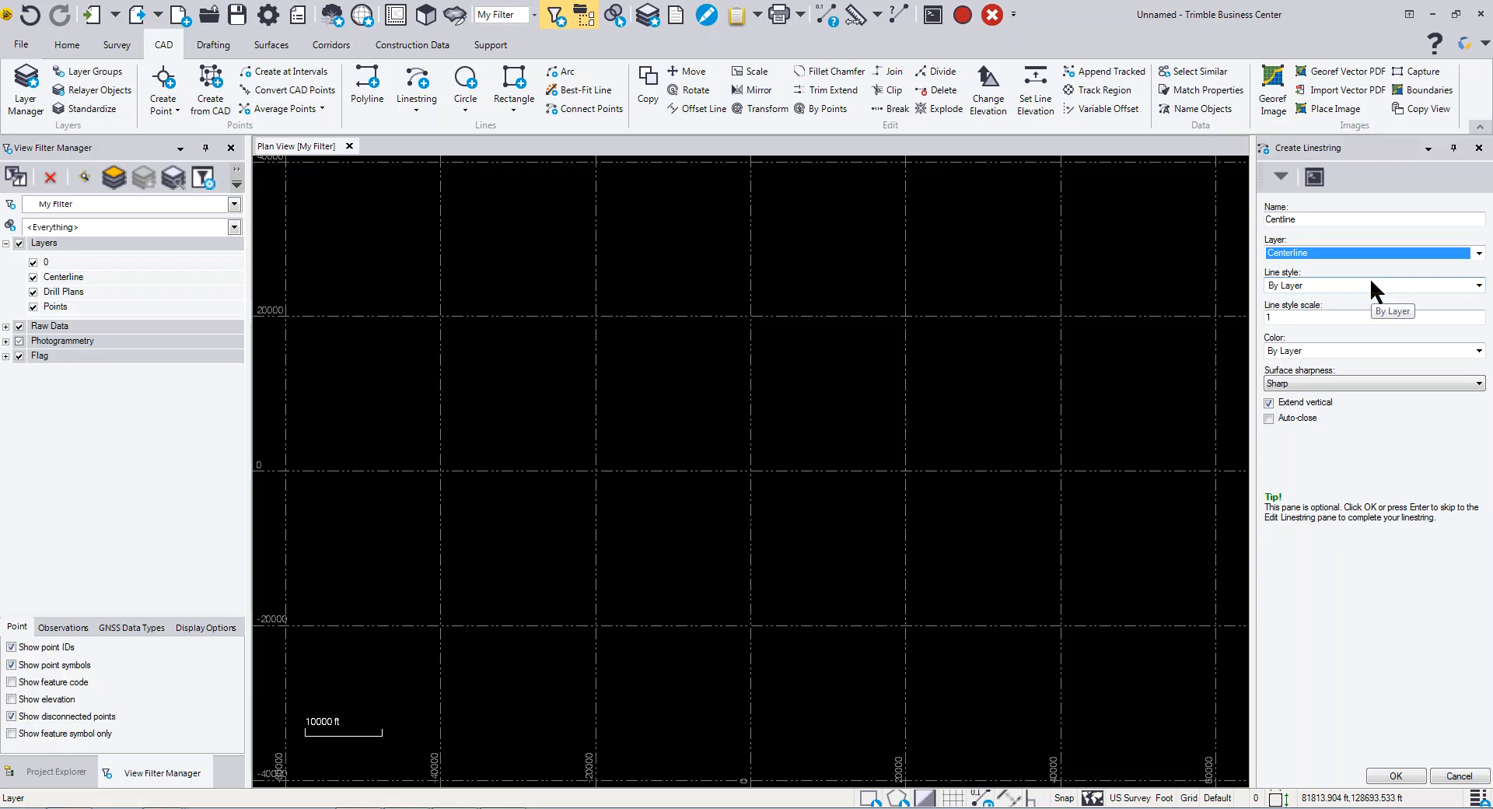
- Keep line style and color By Layer with Sharp surface sharpness, and confirm the linestring settings
left_click(1327, 284)
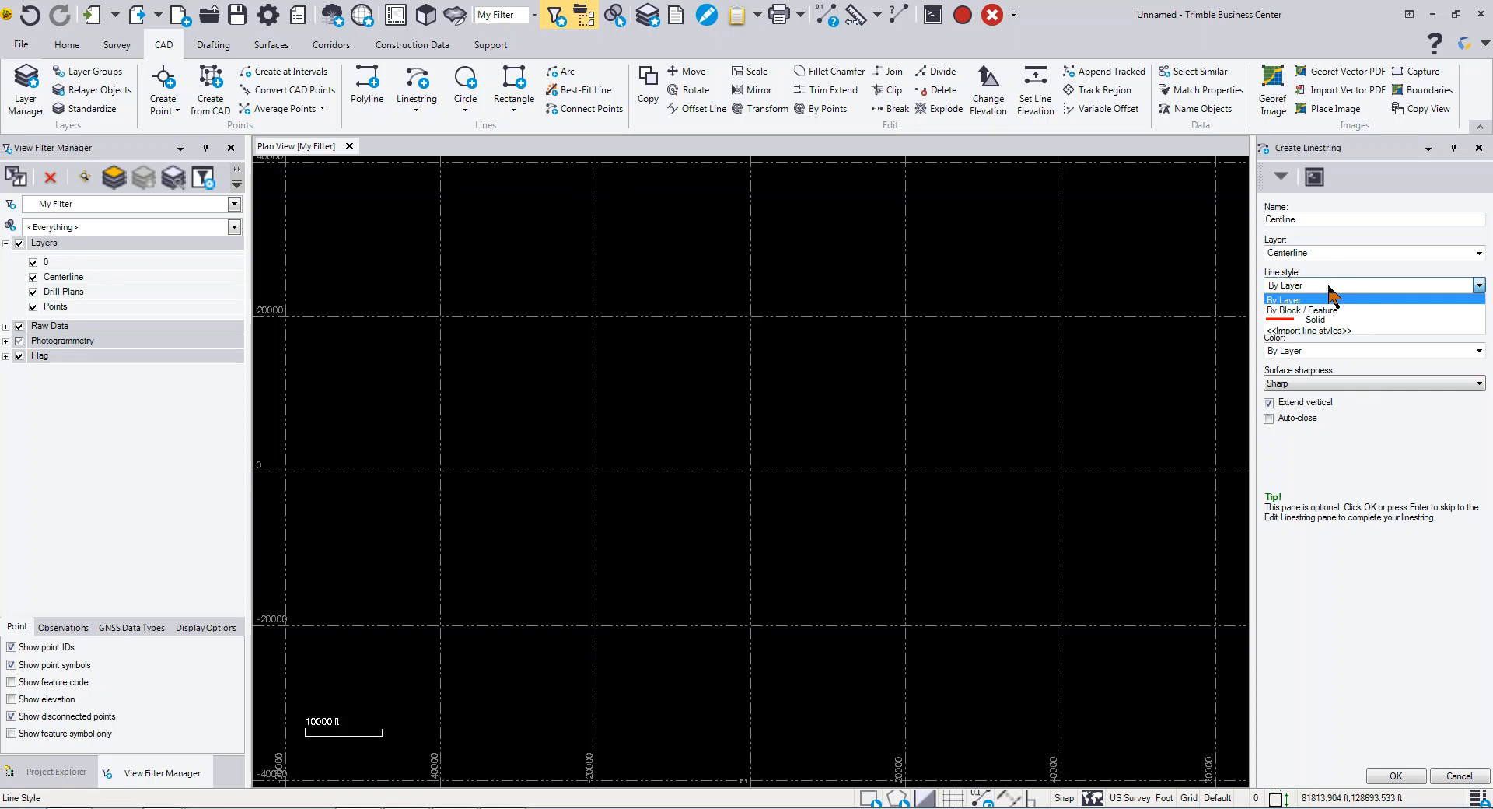
left_click(1328, 299)
left_click(1301, 317)
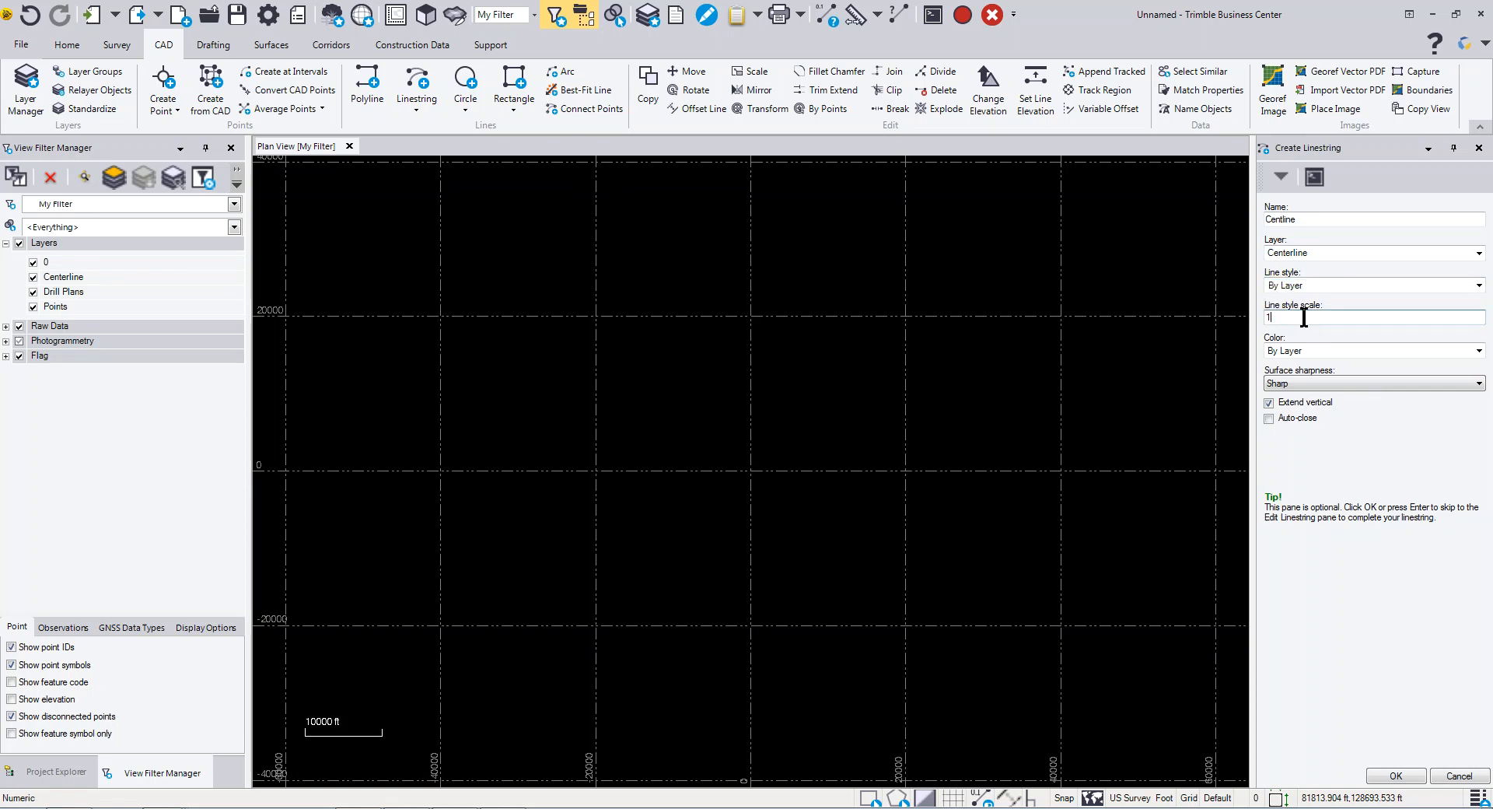
left_click(1315, 351)
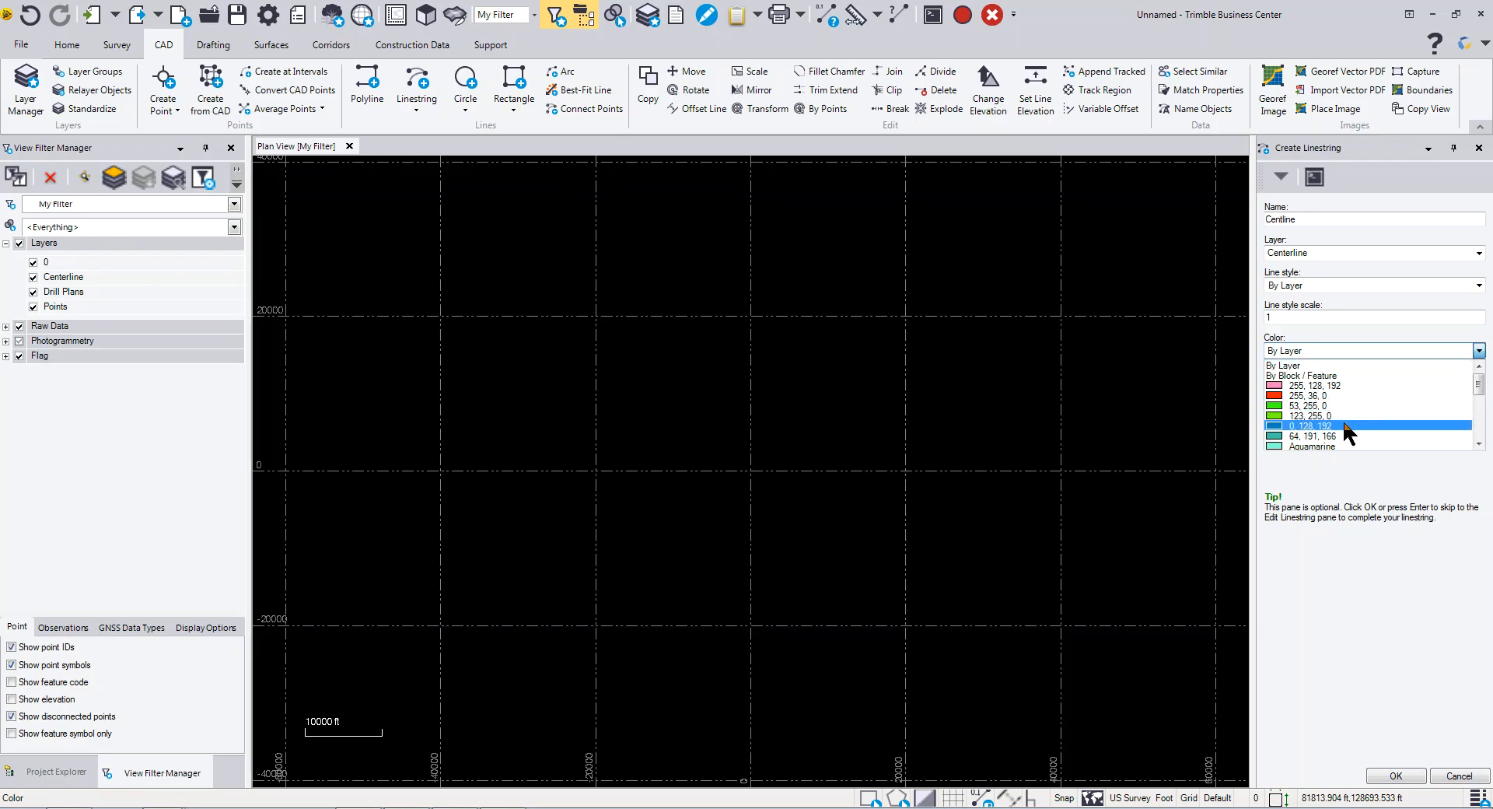
left_click(1297, 312)
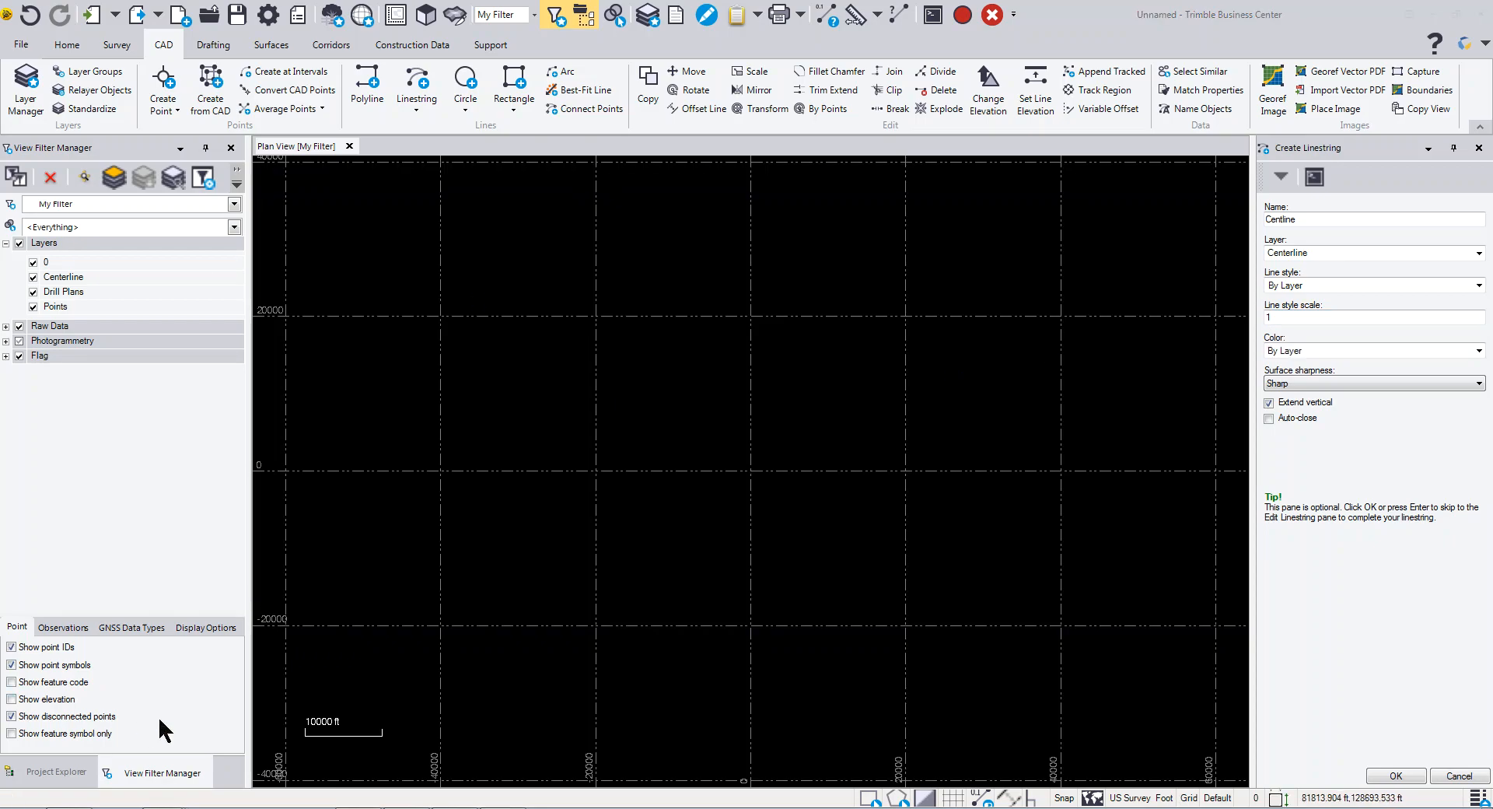
left_click(1310, 384)
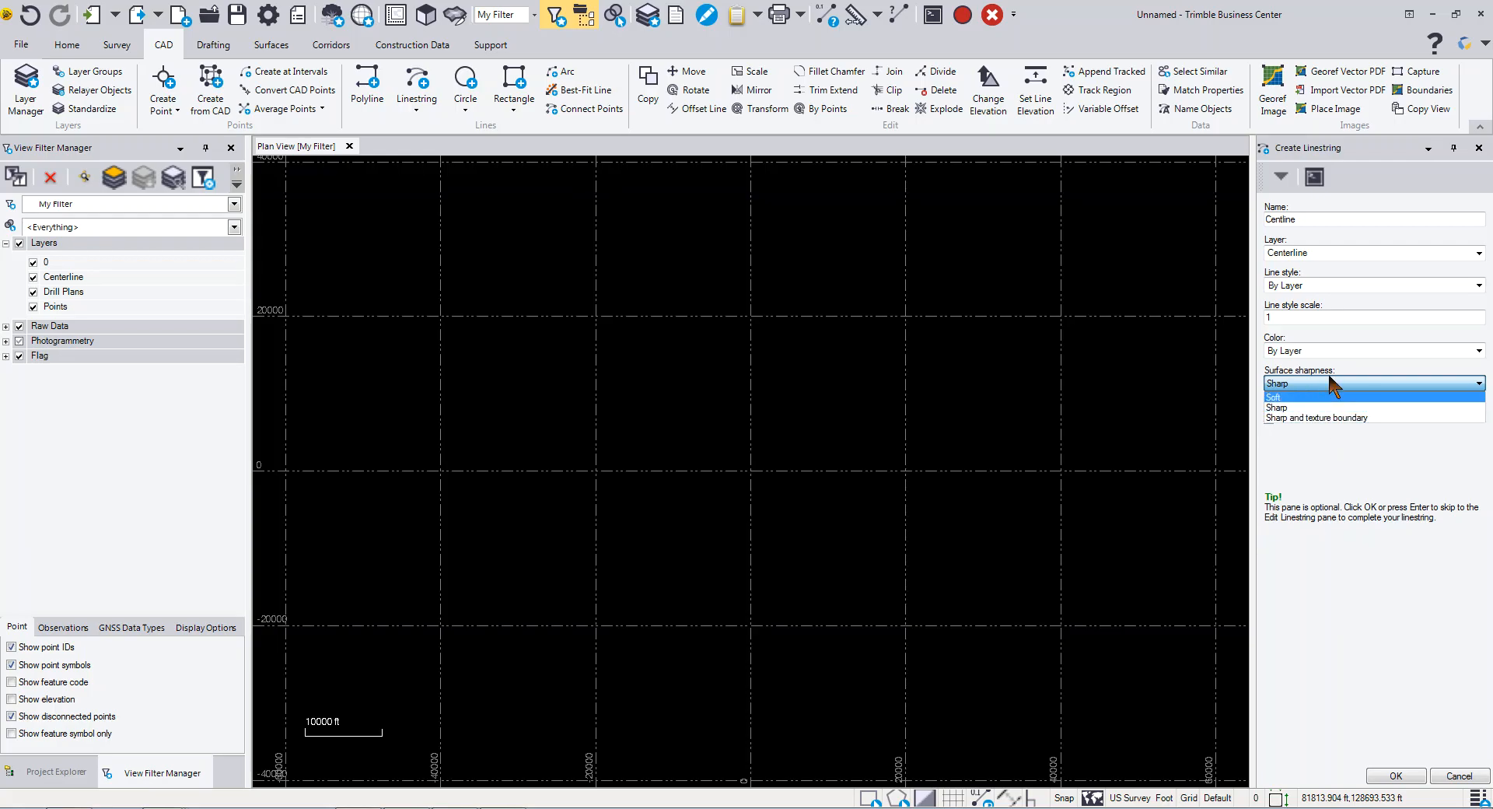
left_click(1326, 381)
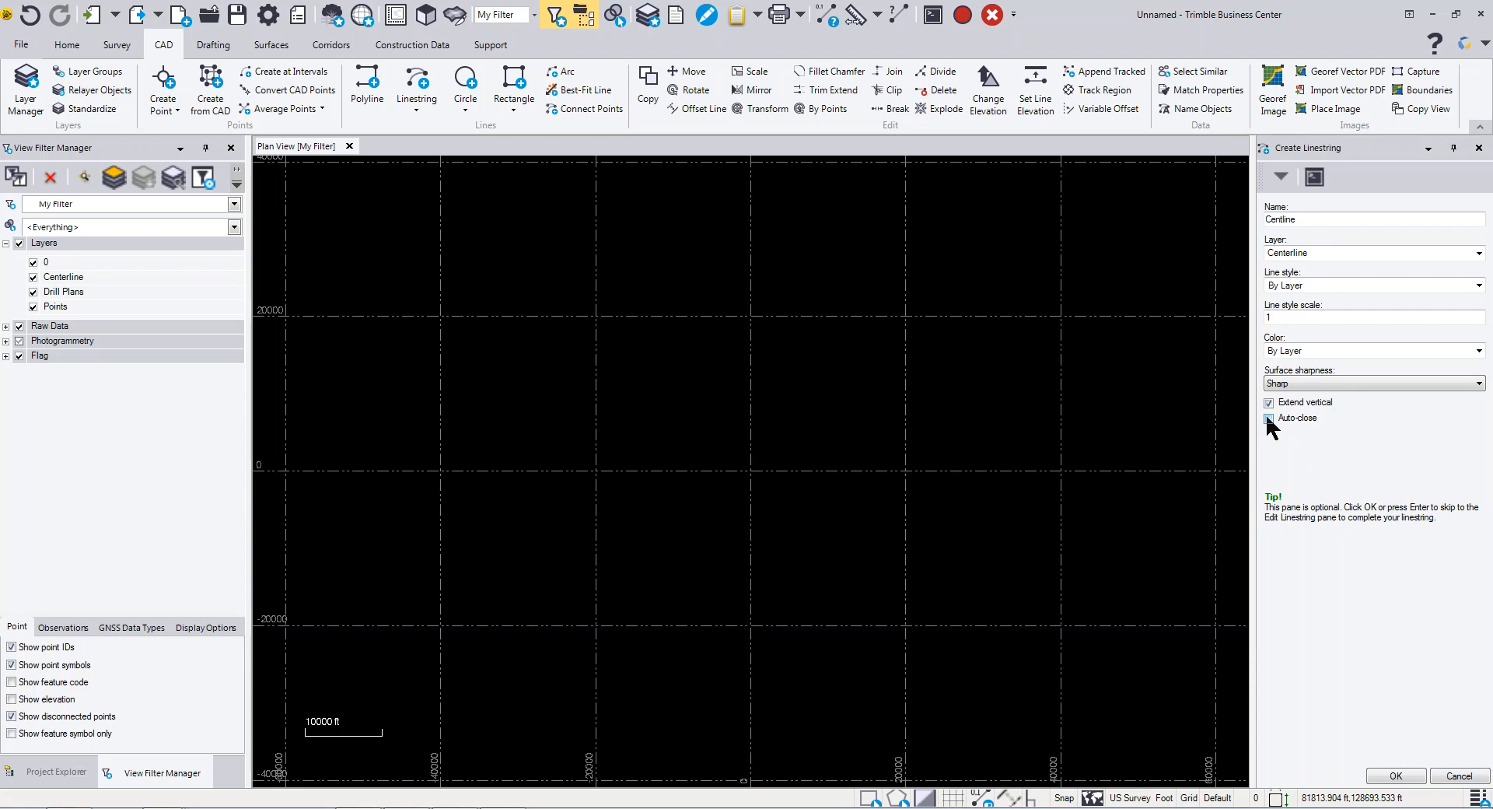
left_click(1397, 775)
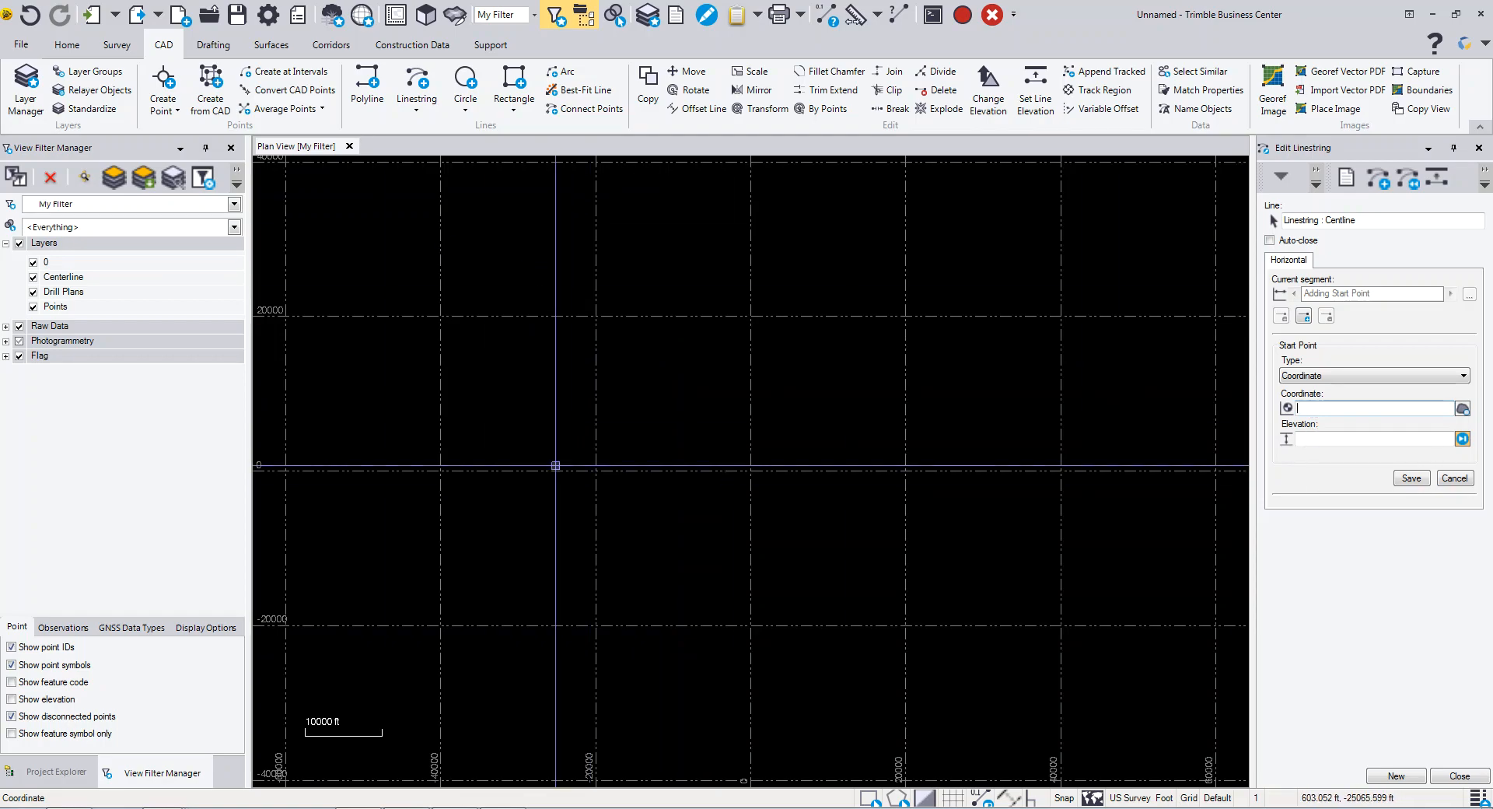
- Set the linestring's start point at coordinate 10000, 20000 with elevation 100 and save it
type("10000 20000")
key("Tab")
type("100")
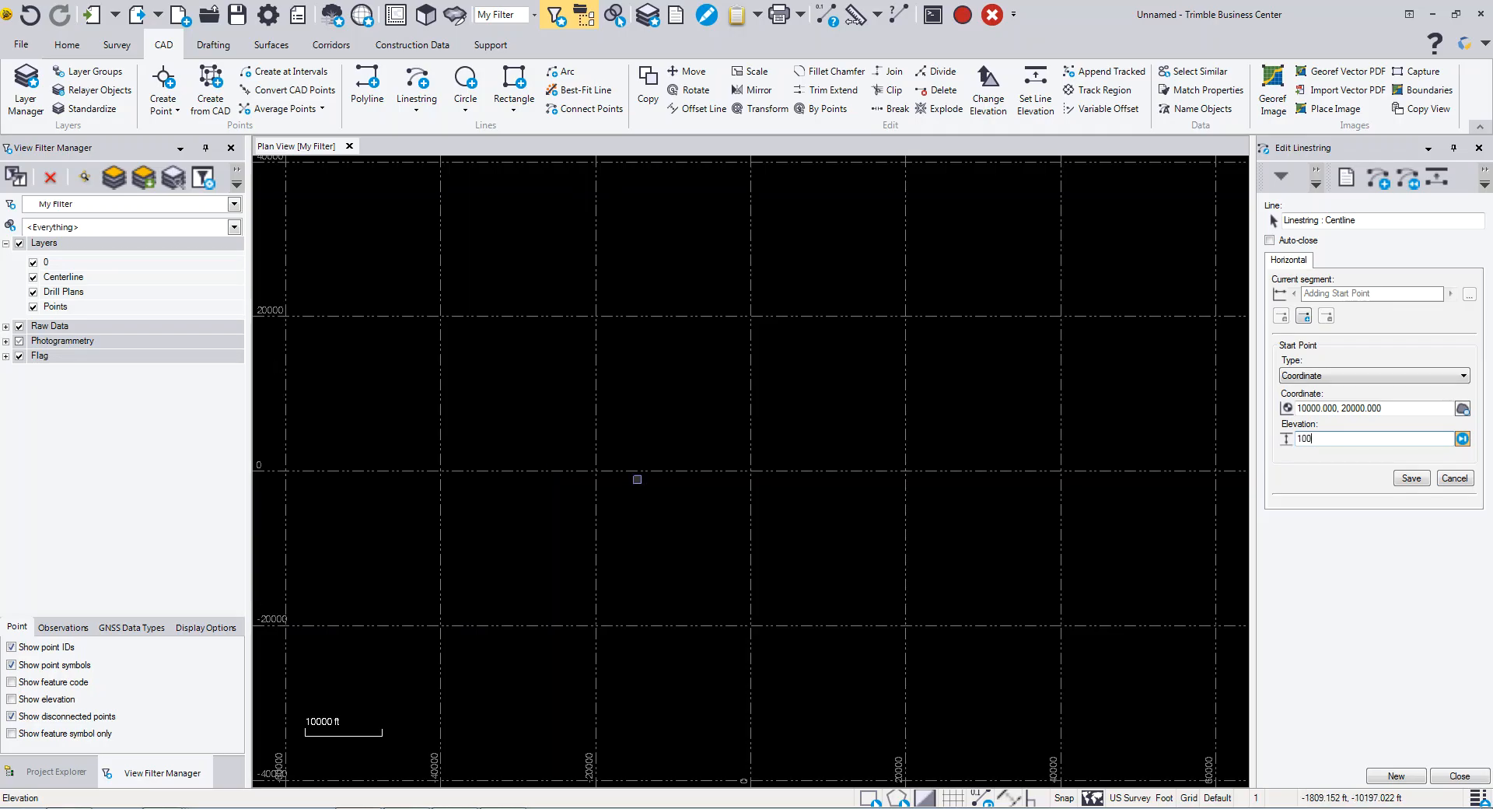
left_click(1412, 477)
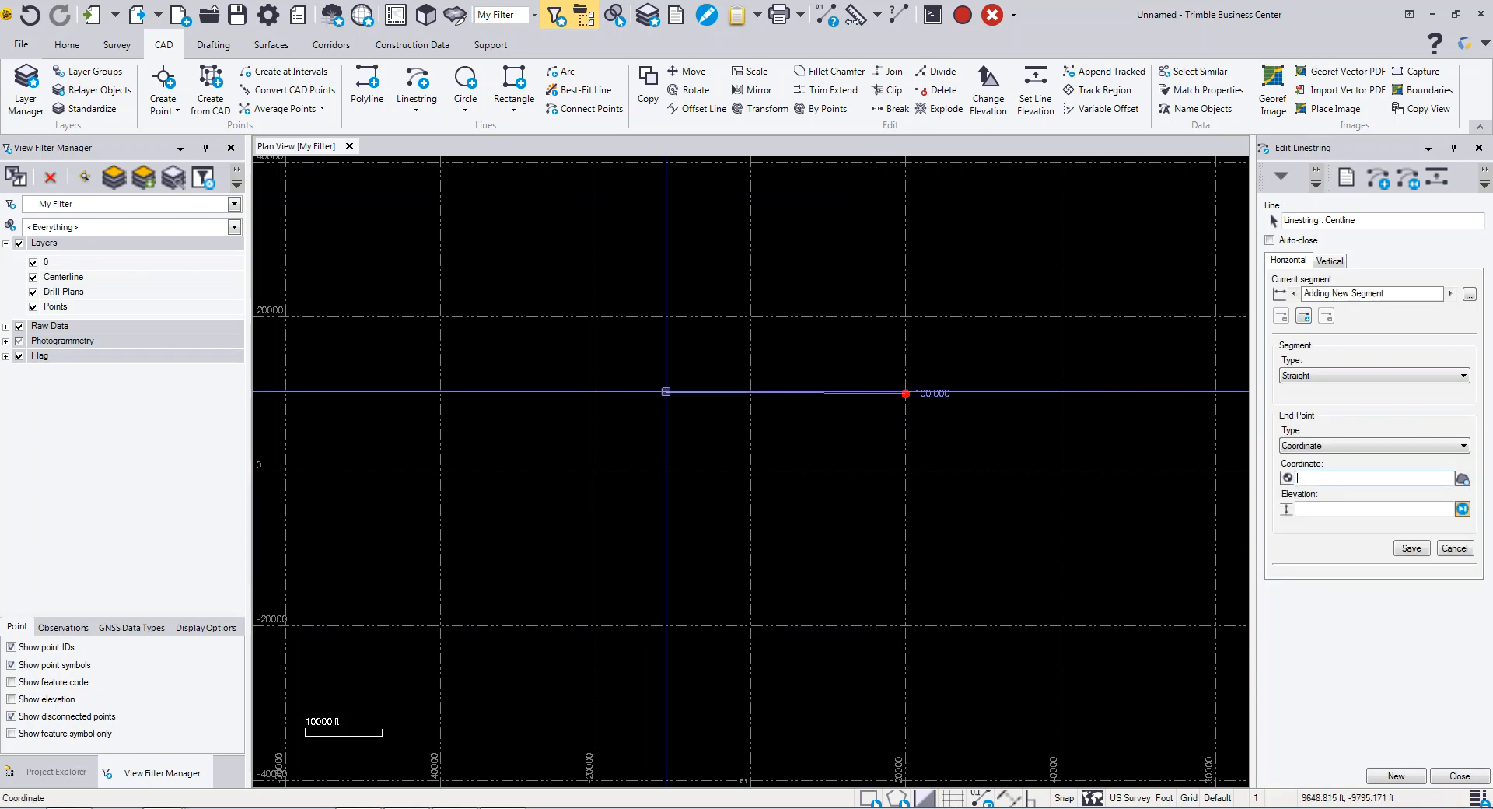
- Pick the first segment's end point in the plan view at about 13770, 30290
middle_click_drag(1060, 322, 860, 409)
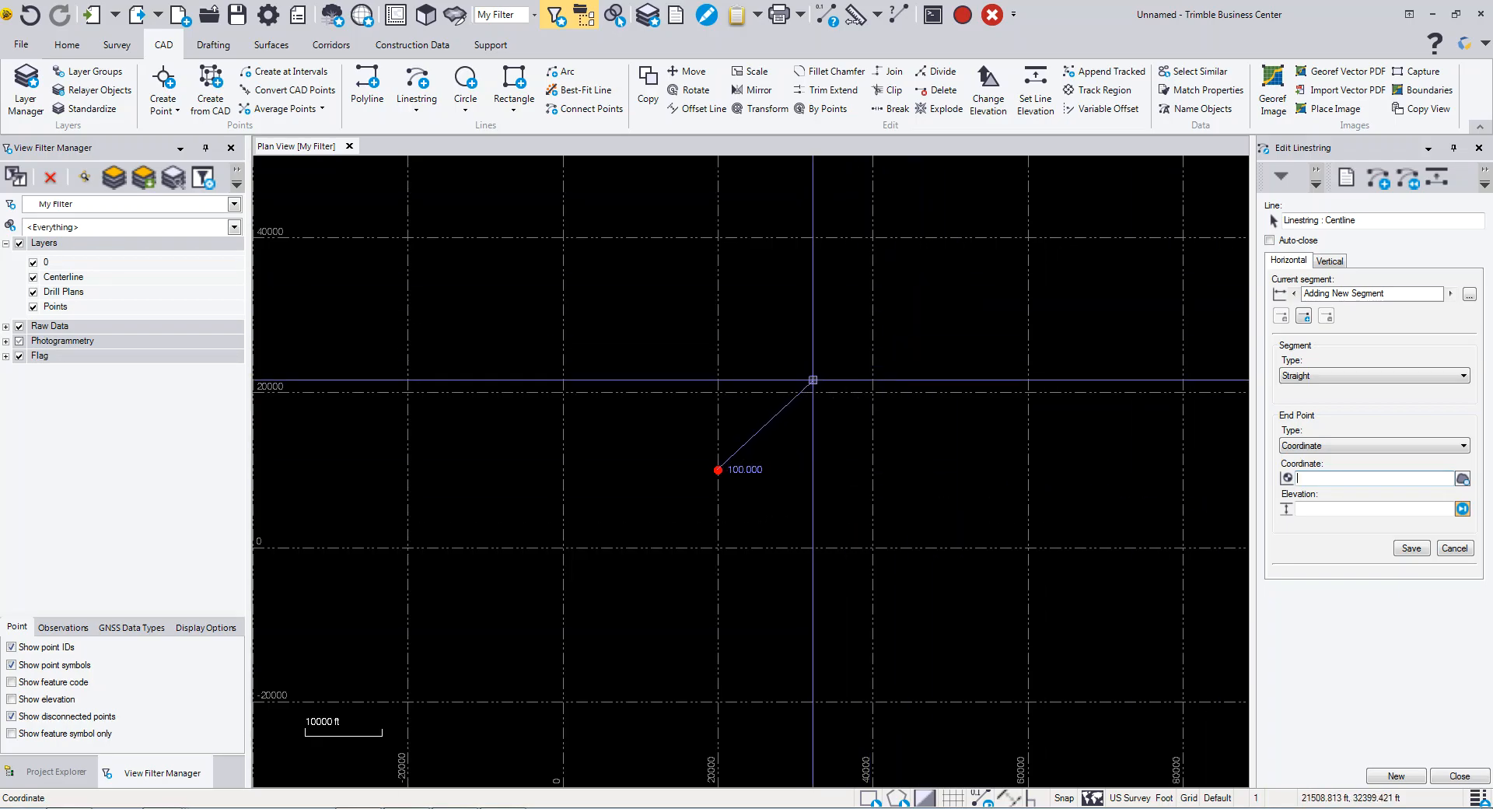
left_click(798, 441)
- Add a second segment from that point by bearing 45° and distance 500
right_click(842, 457)
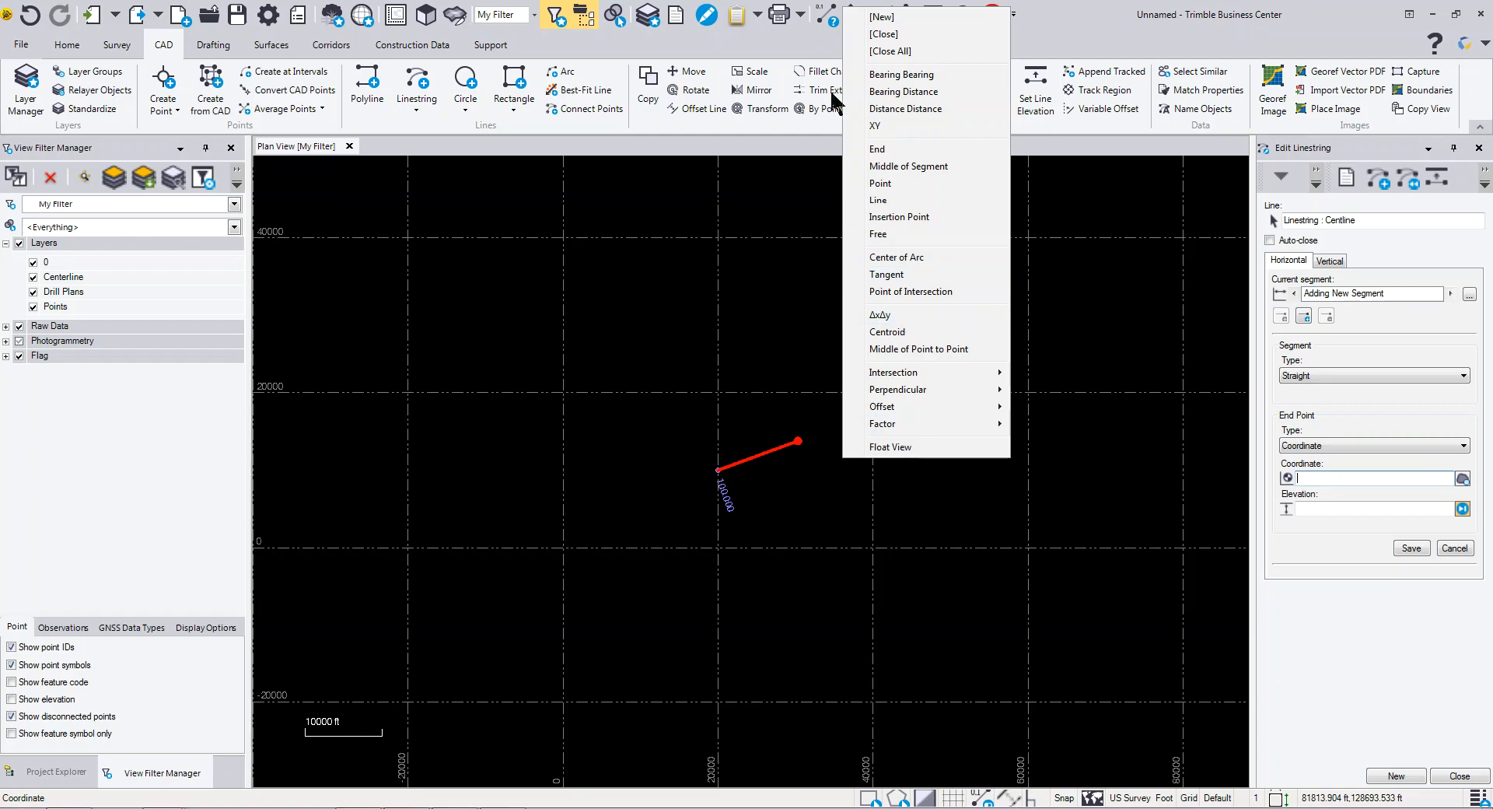
left_click(903, 91)
key("Tab")
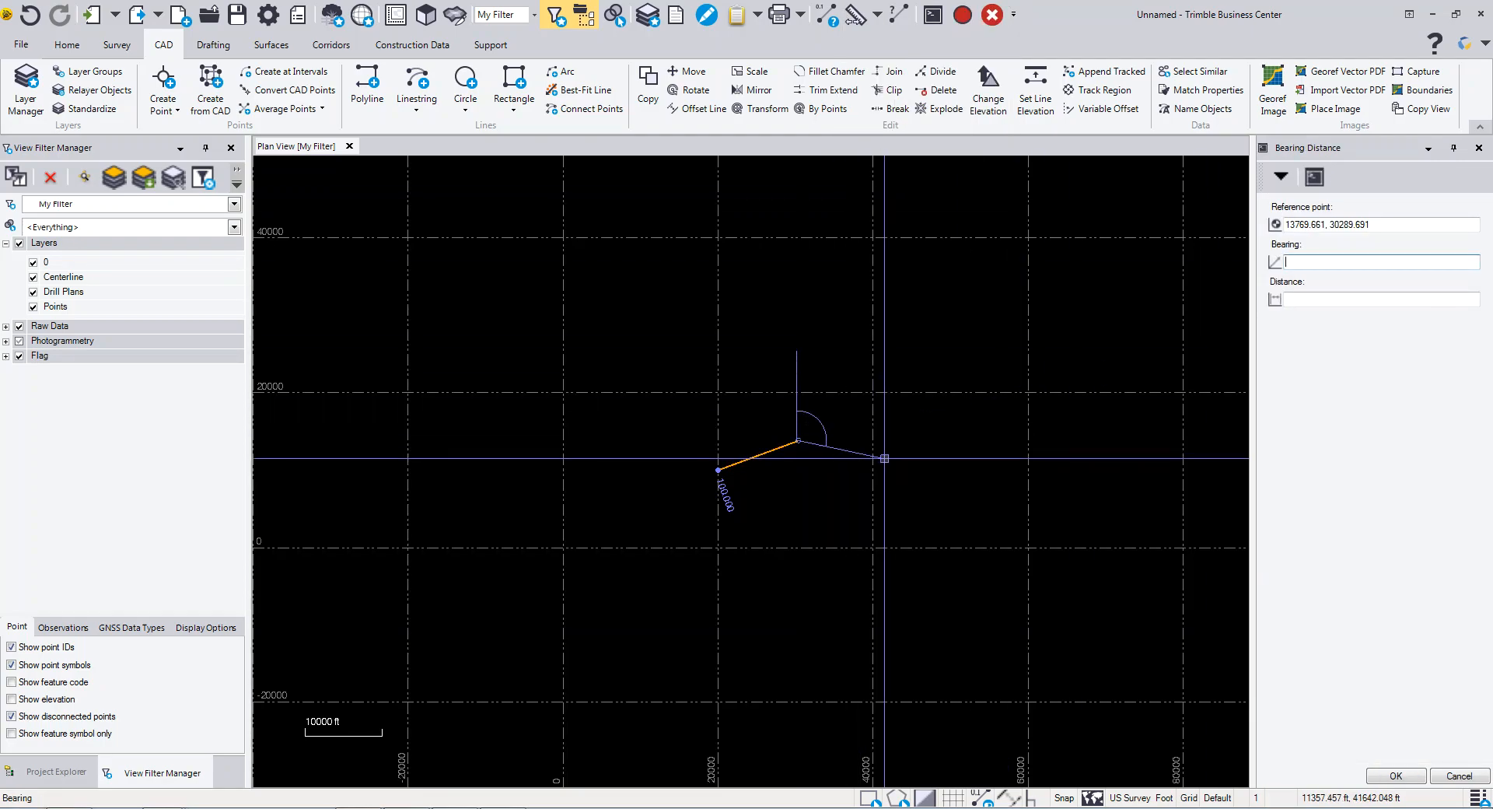
type("45")
key("Tab")
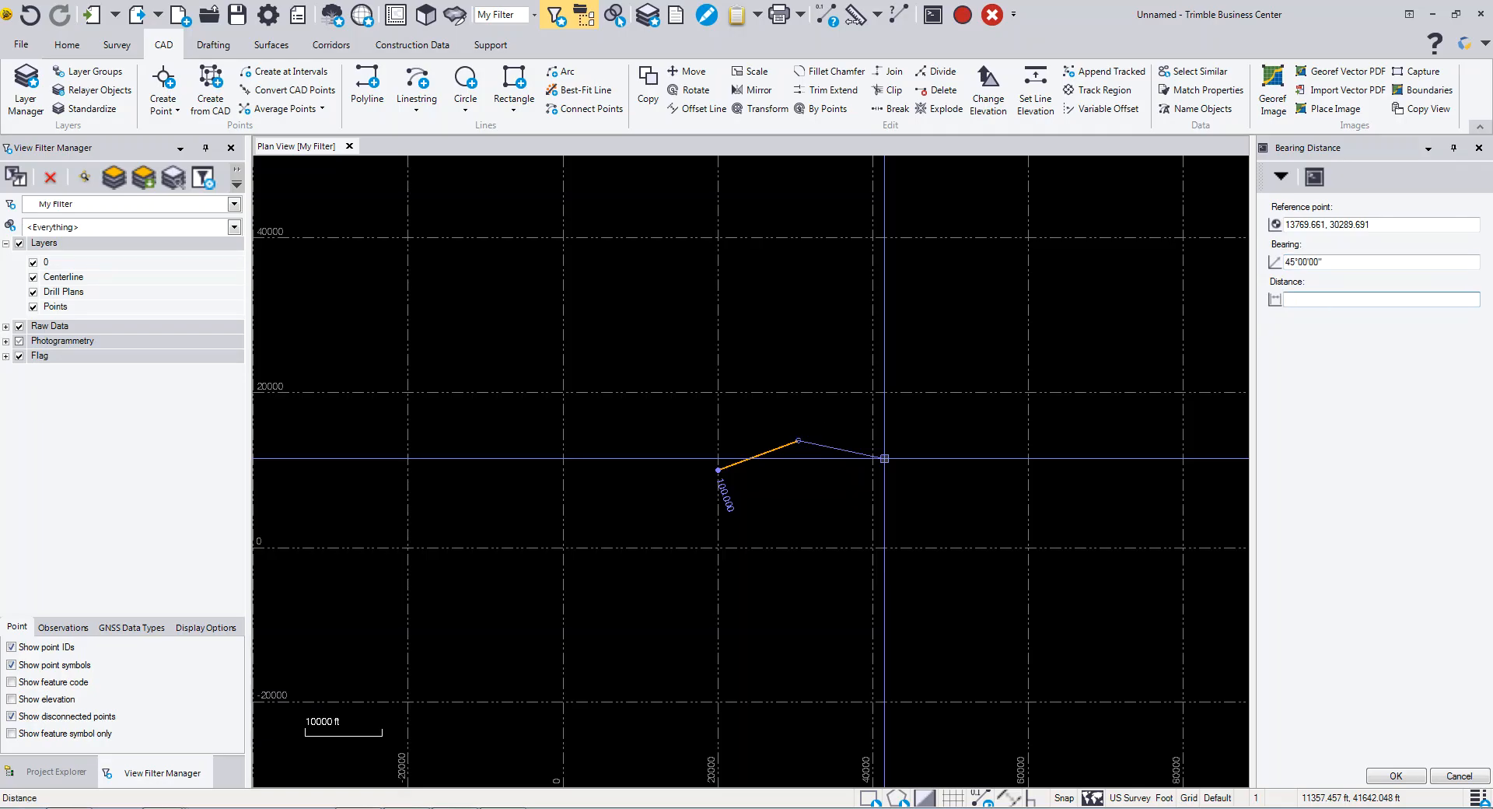
type("500")
key("Return")
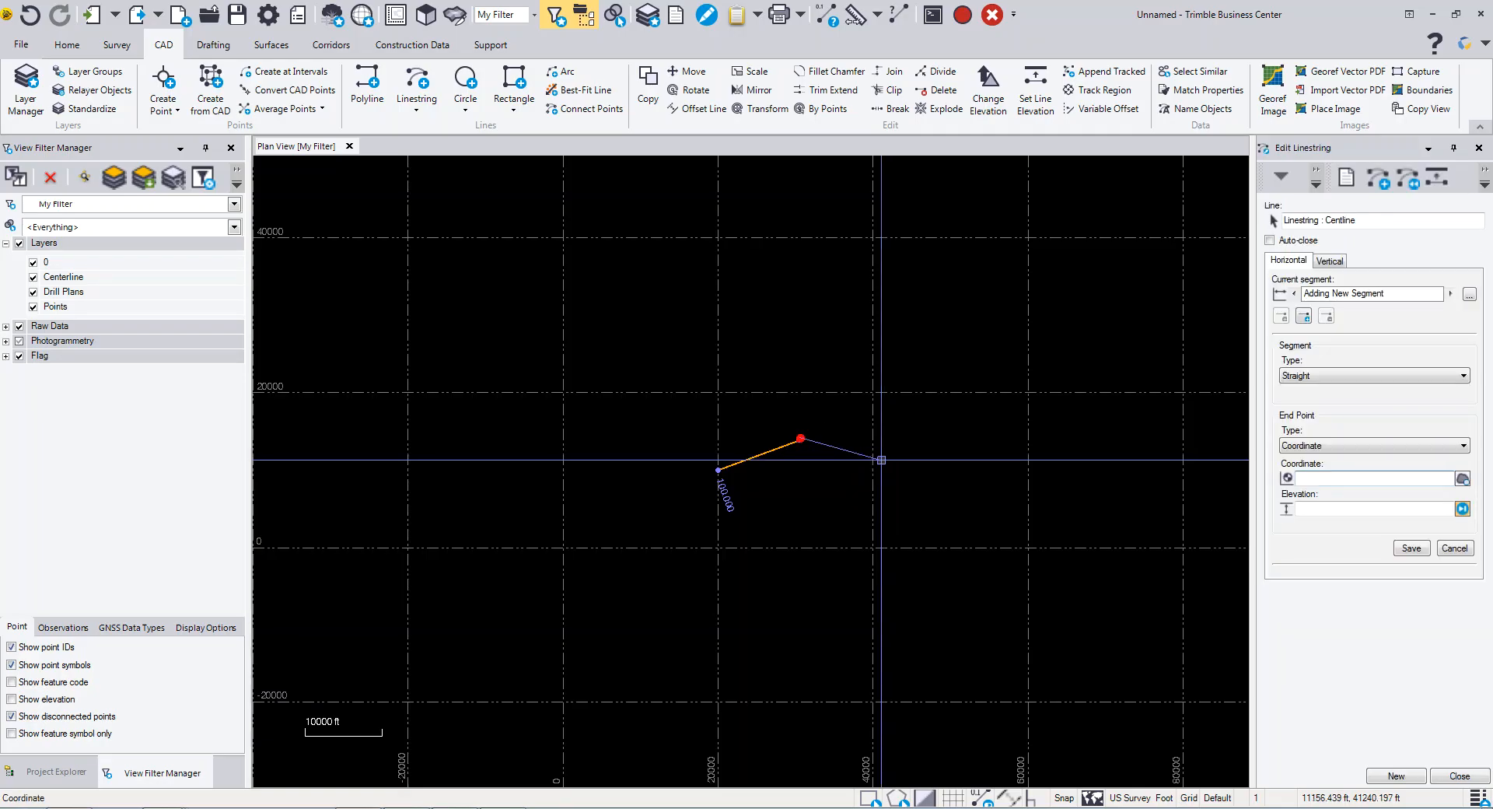
- Select the second segment and set its end point elevation to 125
scroll(763, 405, "up", 2)
middle_click_drag(771, 374, 922, 445)
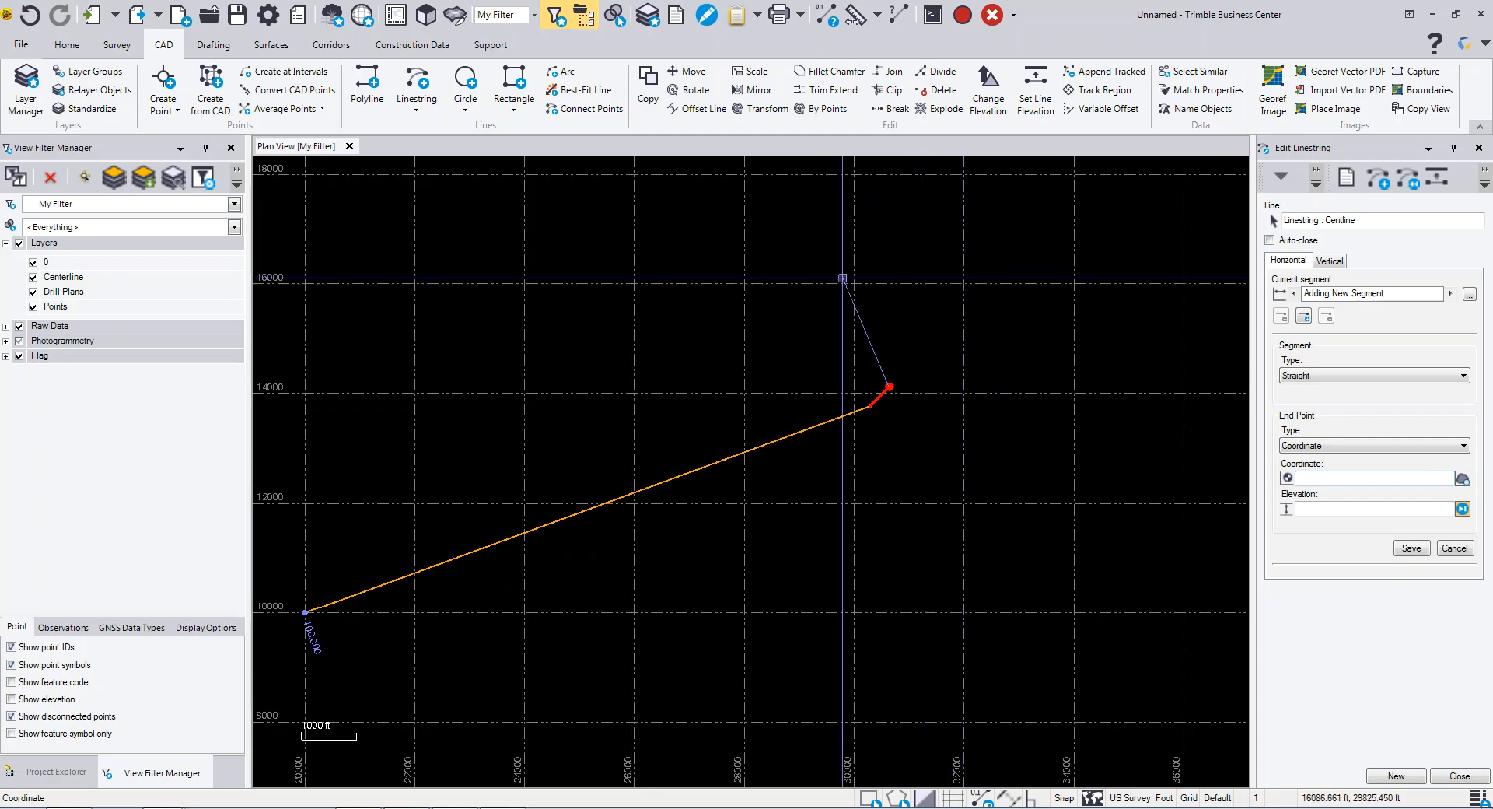
left_click(1454, 548)
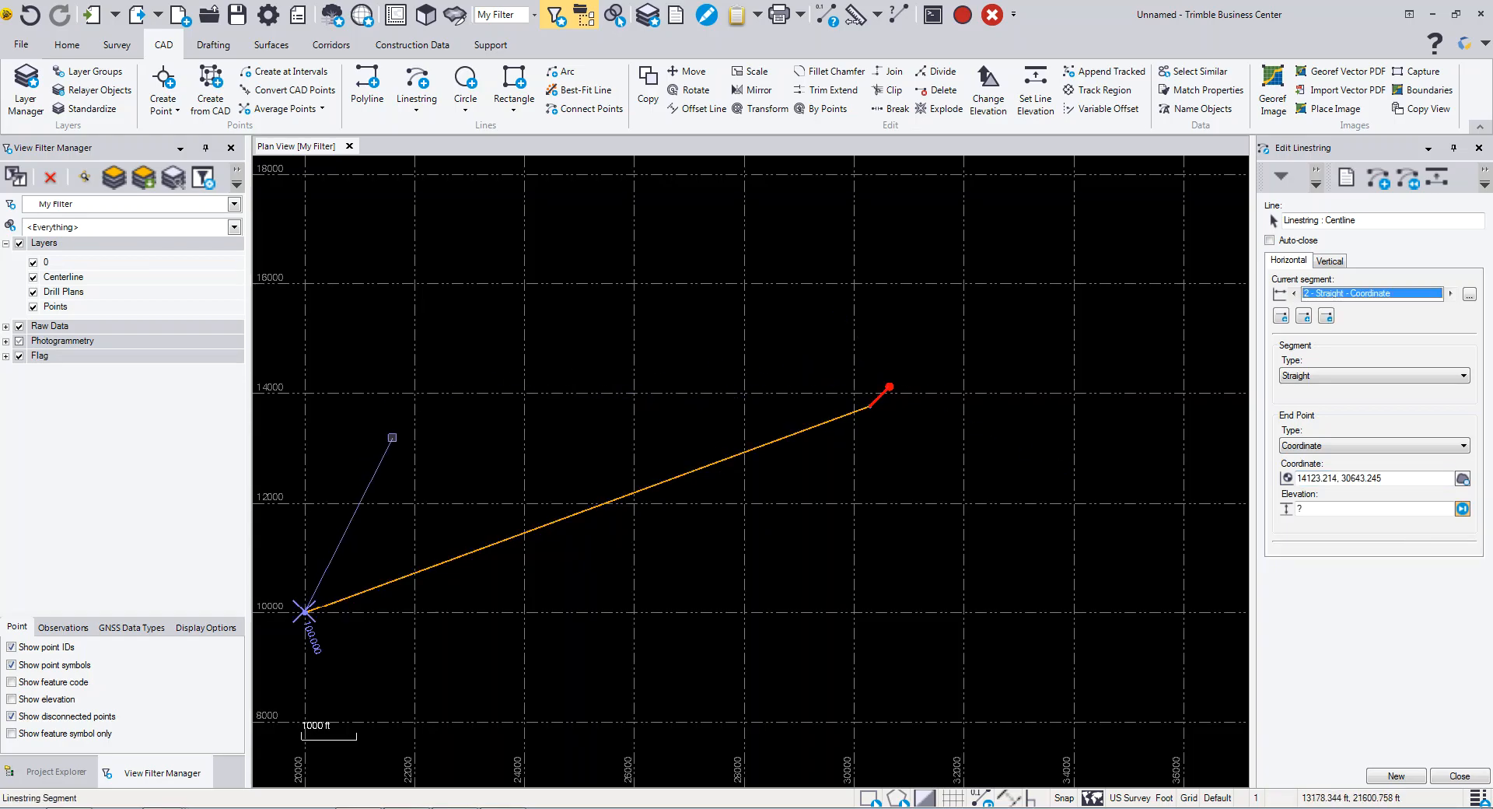
left_click(361, 468)
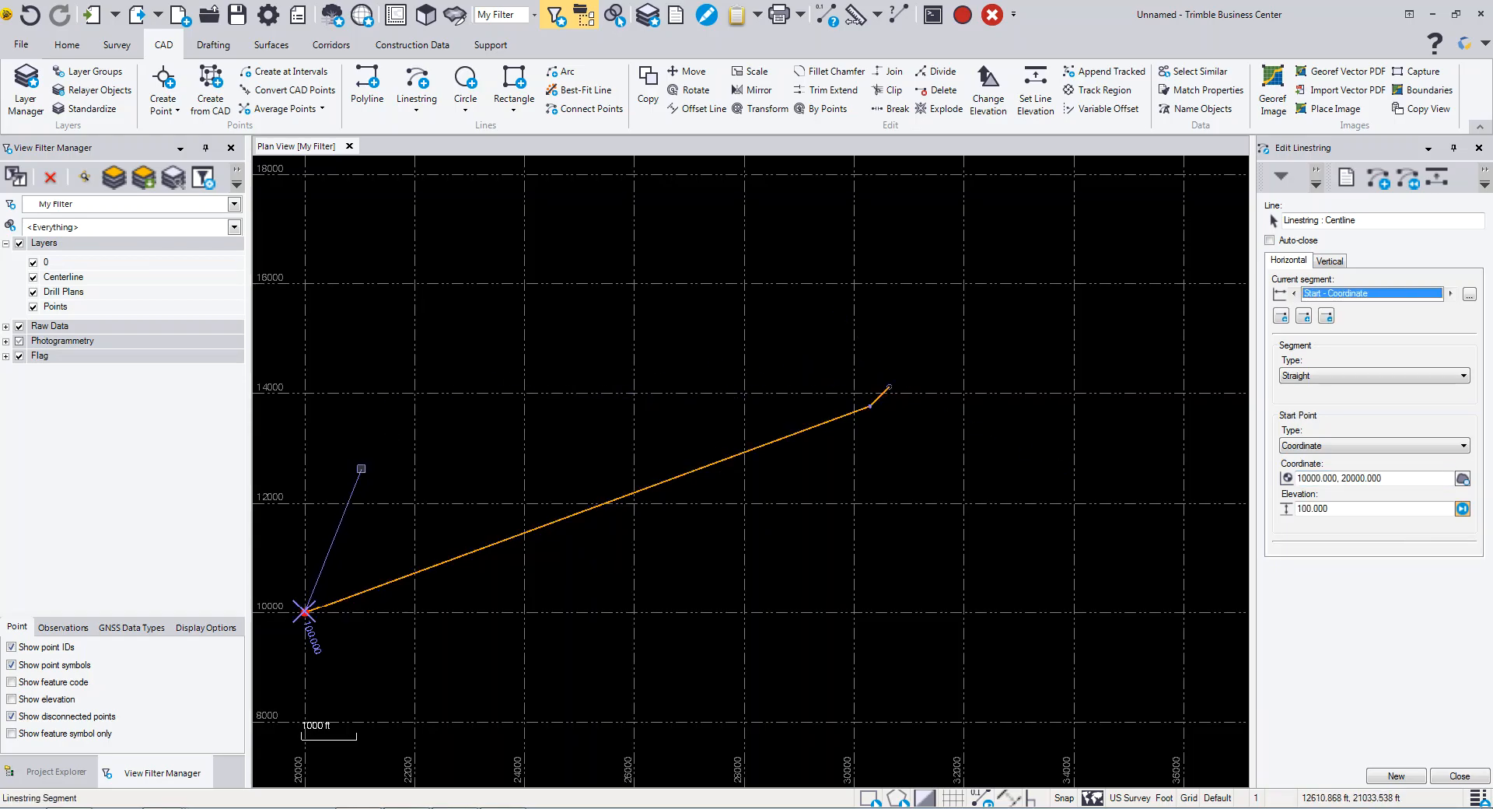
left_click(653, 357)
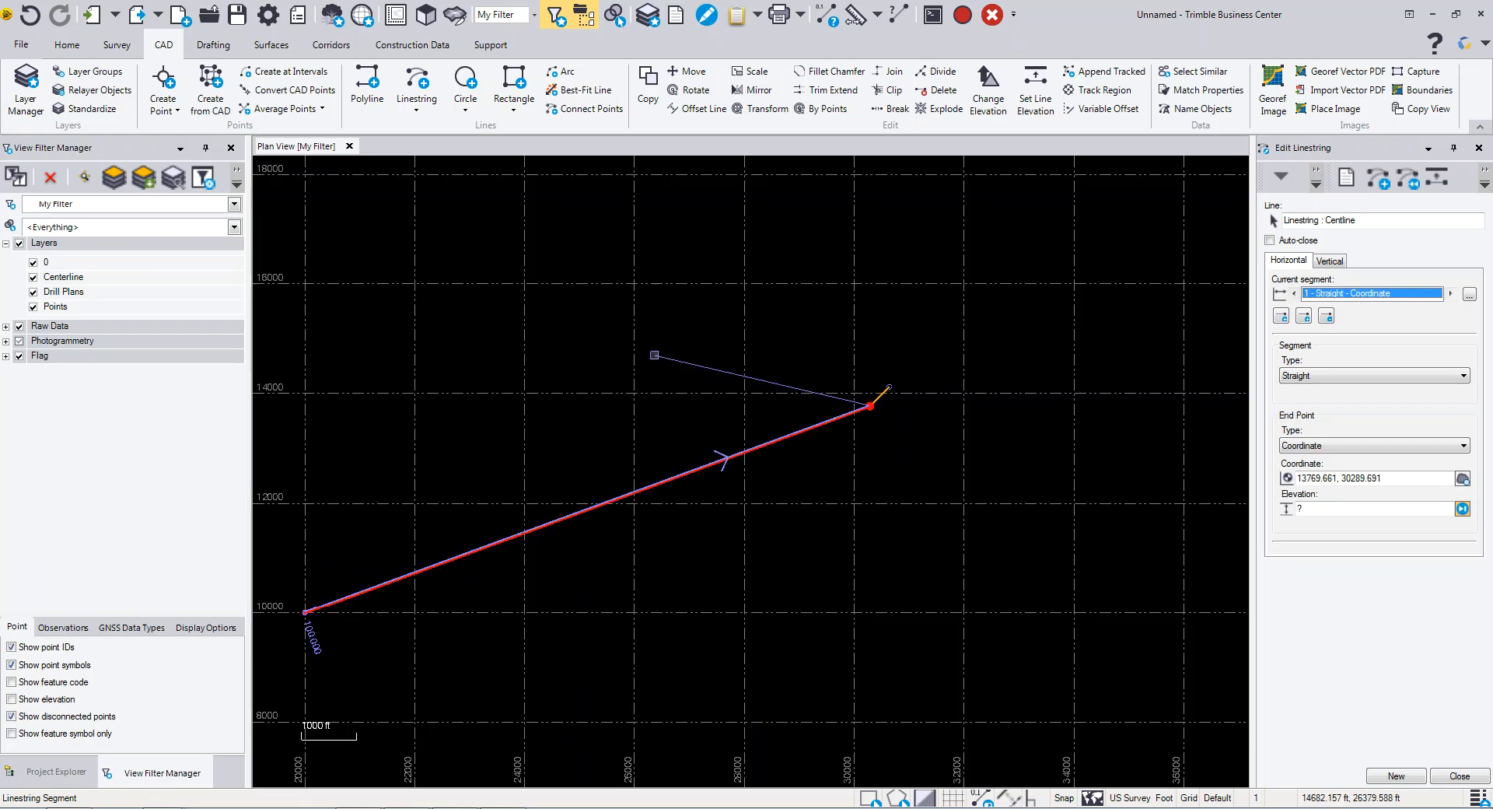
left_click(880, 396)
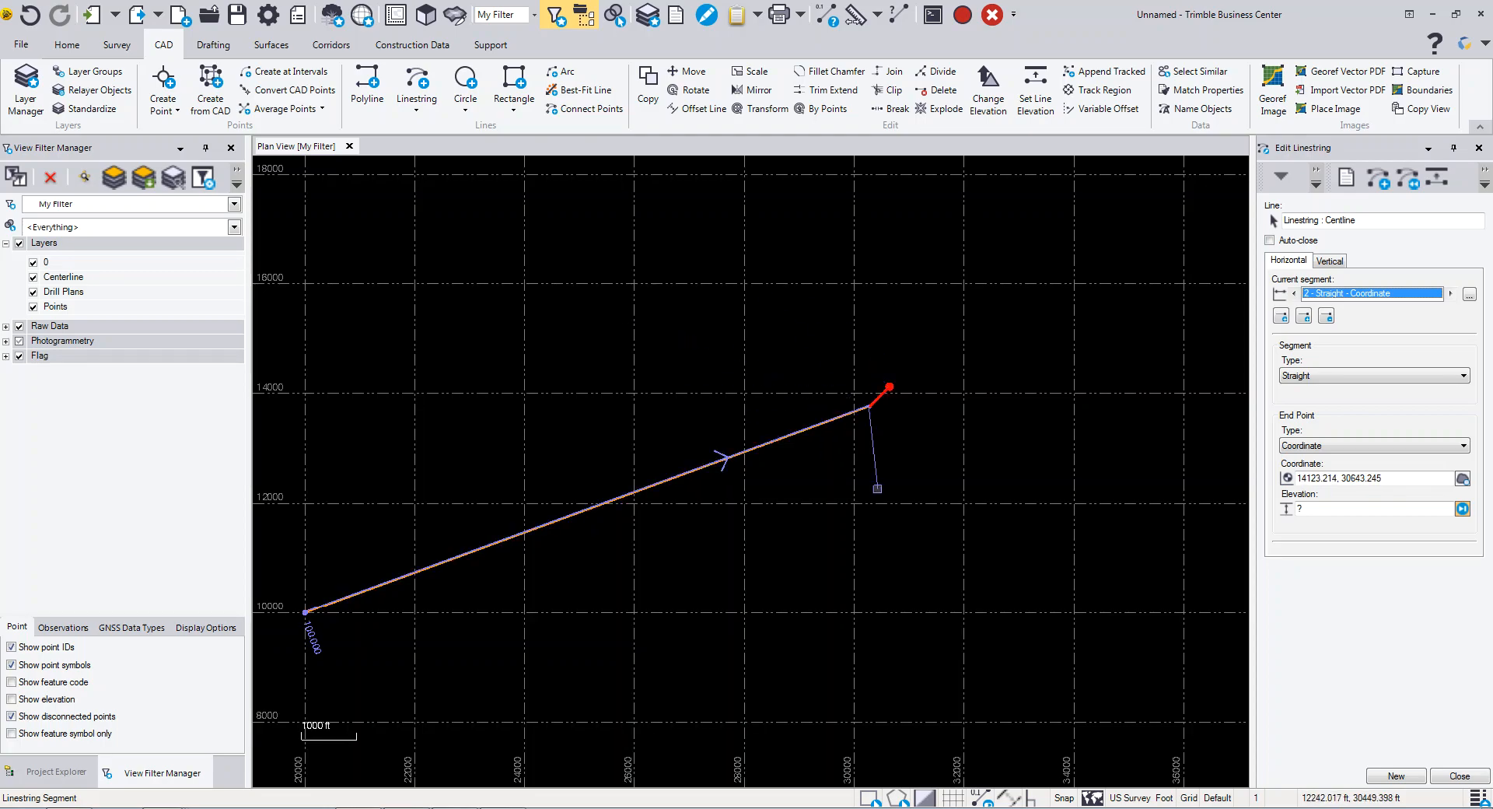
left_click(1300, 509)
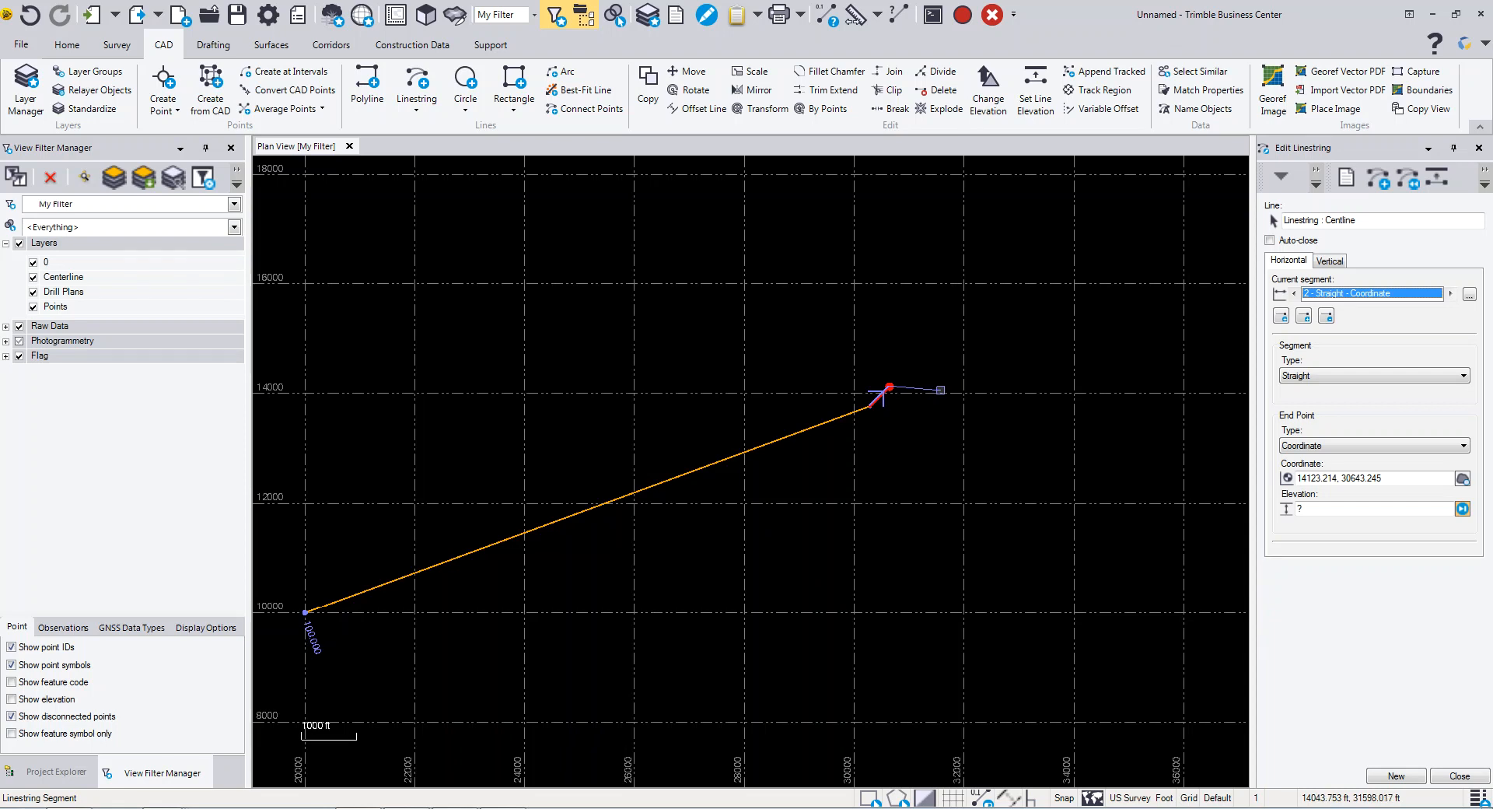
left_click(941, 389)
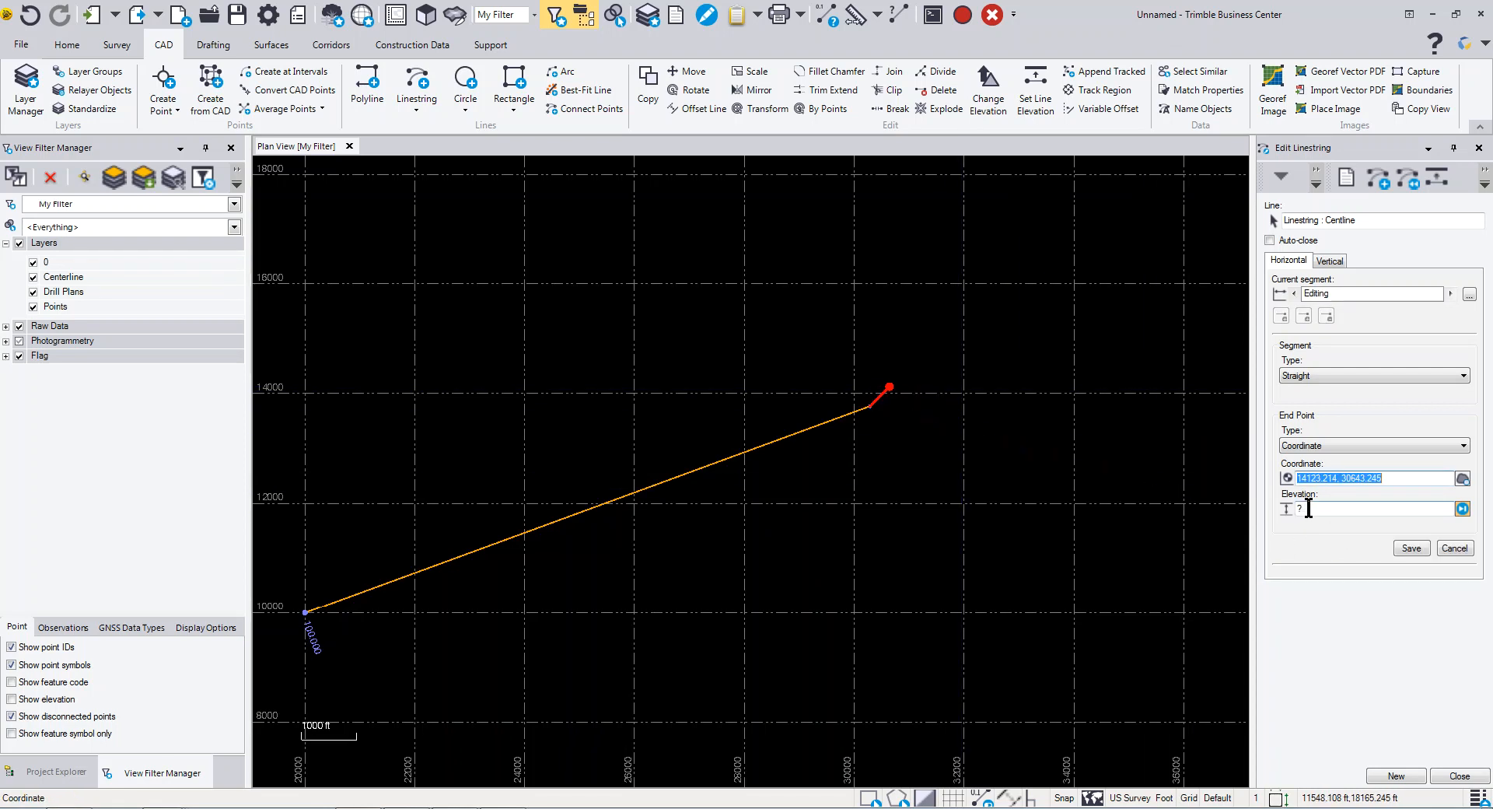
left_click(1310, 509)
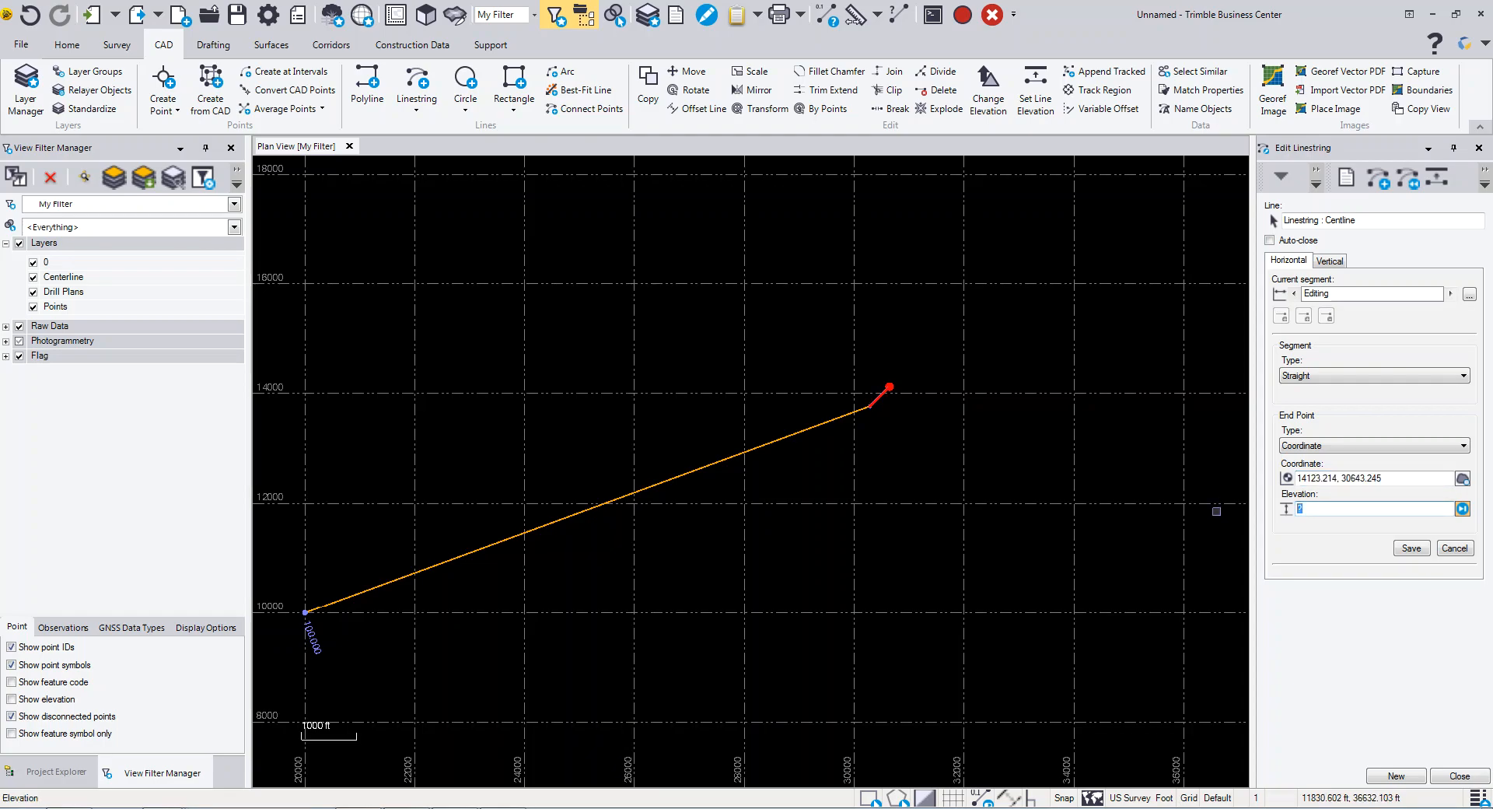
type("125")
key("Return")
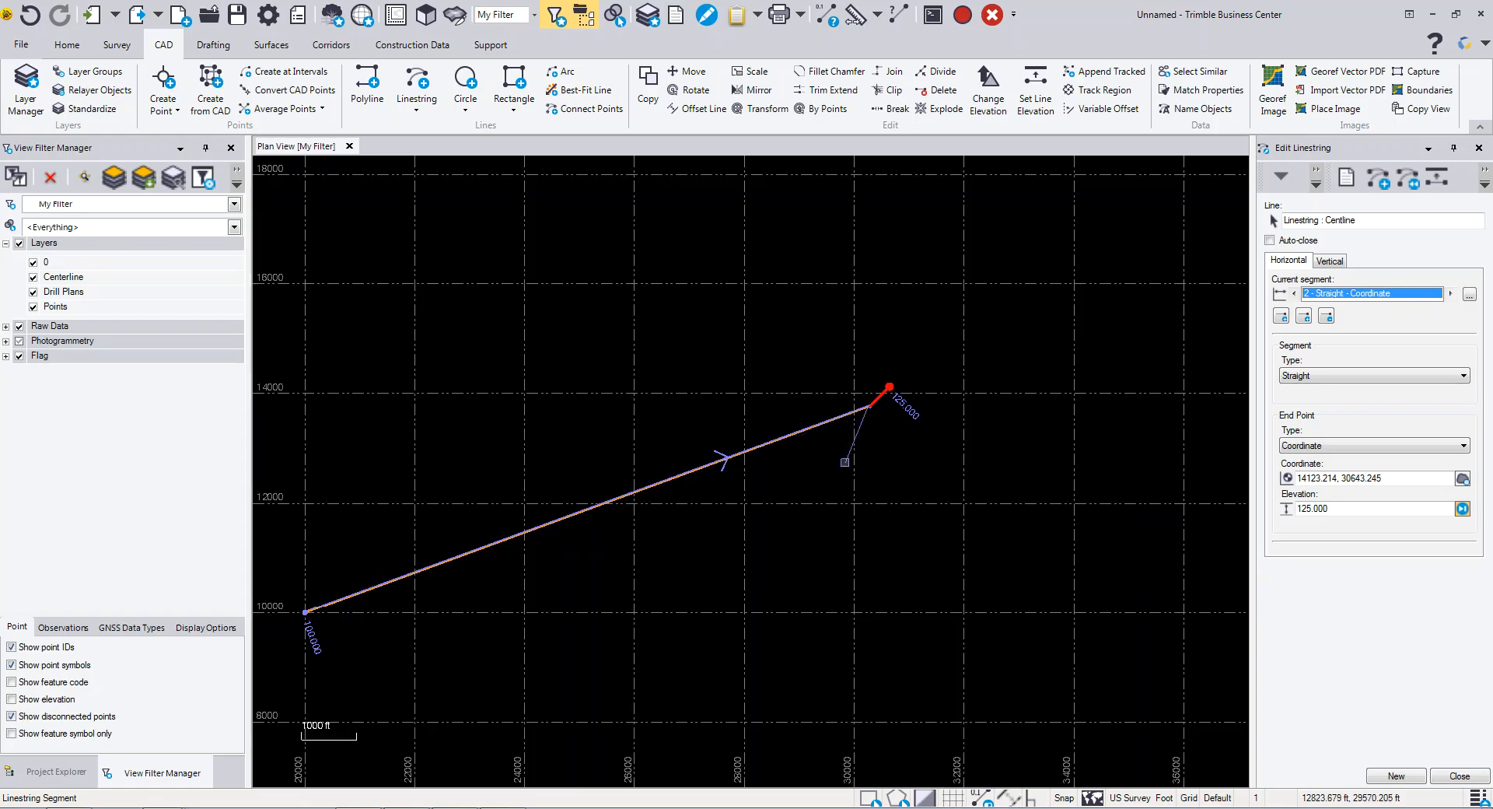
- Switch to vertical editing and pick a new VPI location about 6063 ft along the centerline
key("Up")
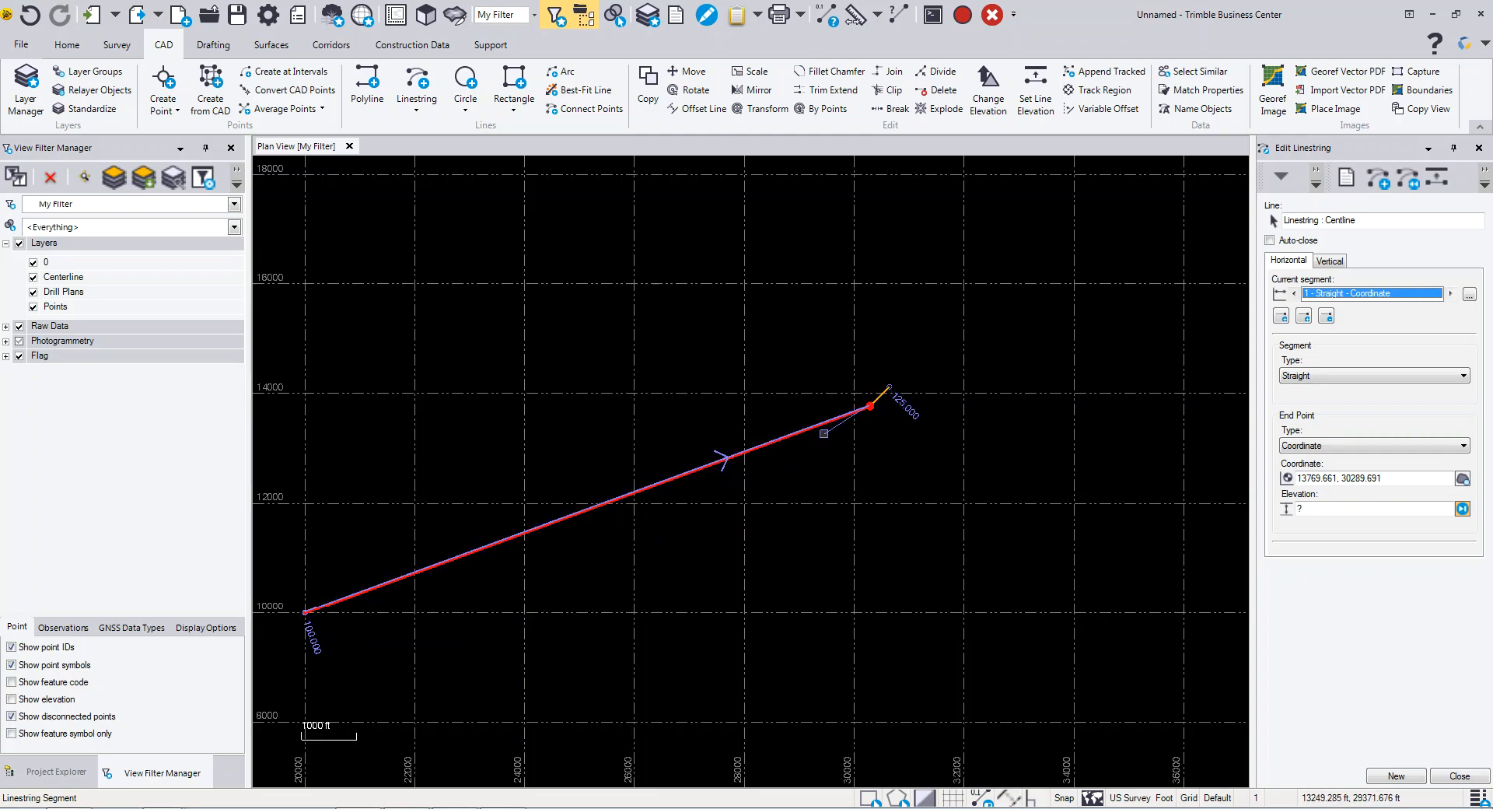
left_click(1338, 263)
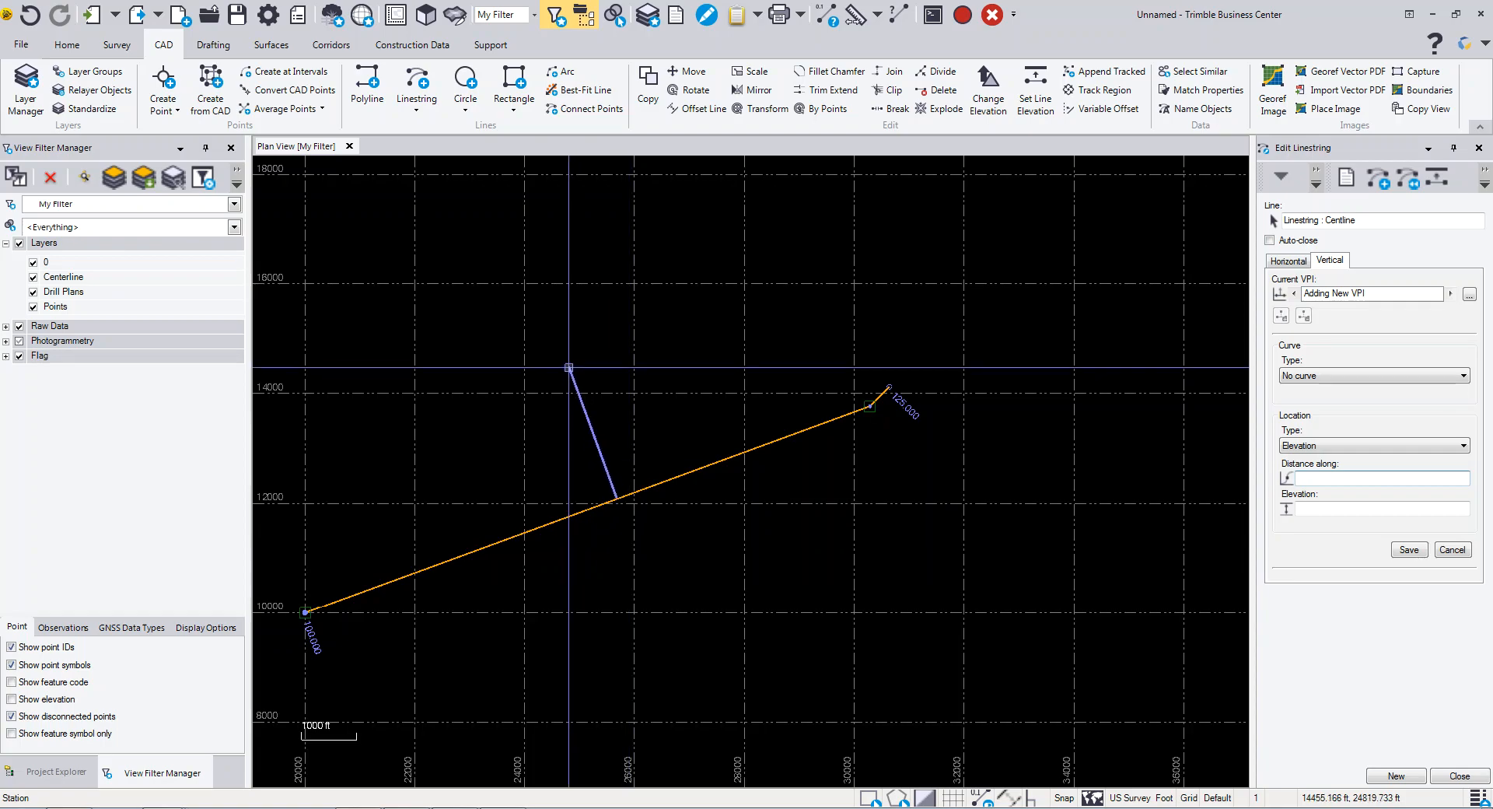
left_click(569, 366)
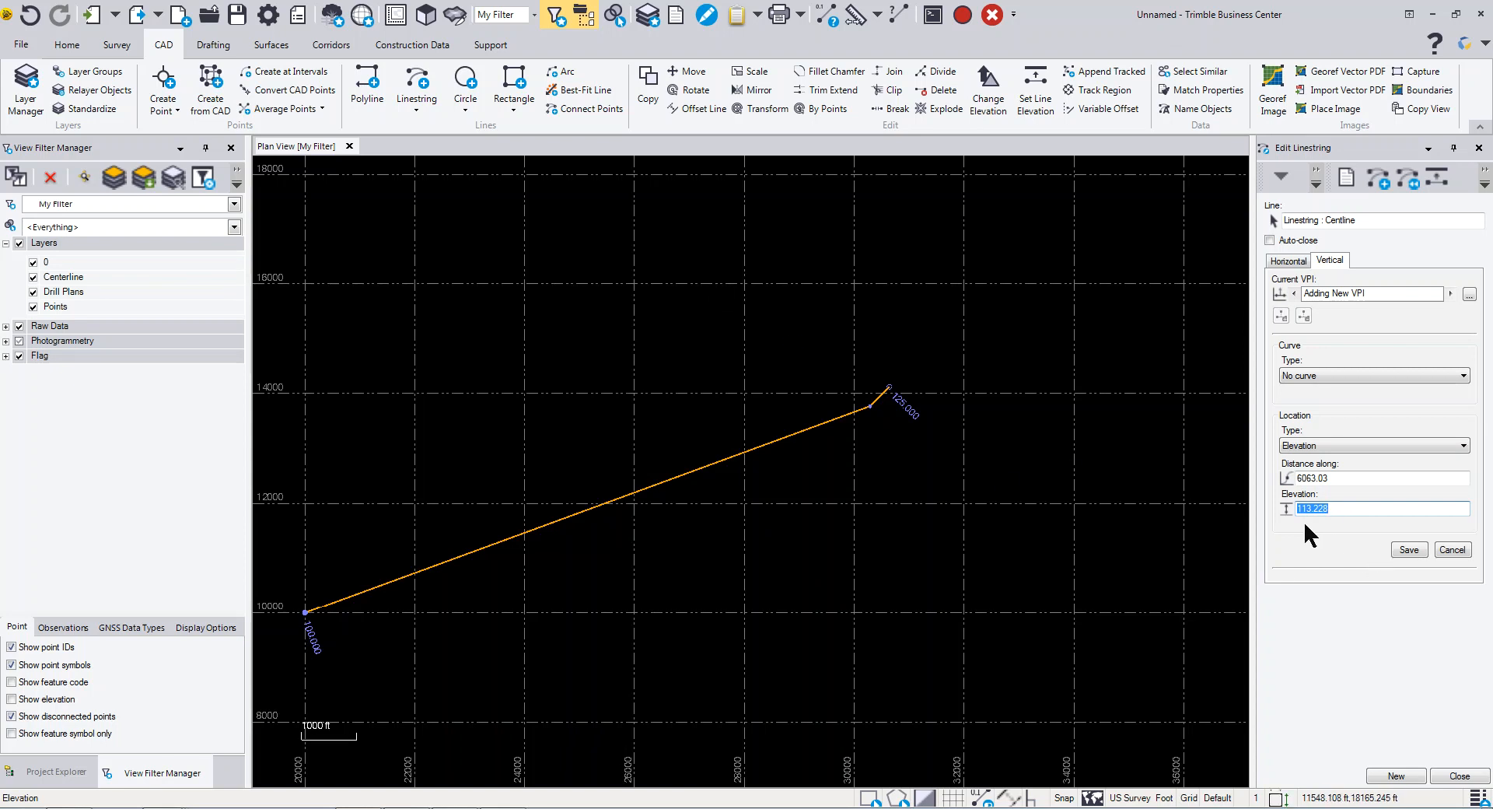
- Open a 3D view tiled beside the plan view
left_click(426, 14)
right_click_drag(846, 519, 916, 396)
right_click(405, 147)
left_click(467, 189)
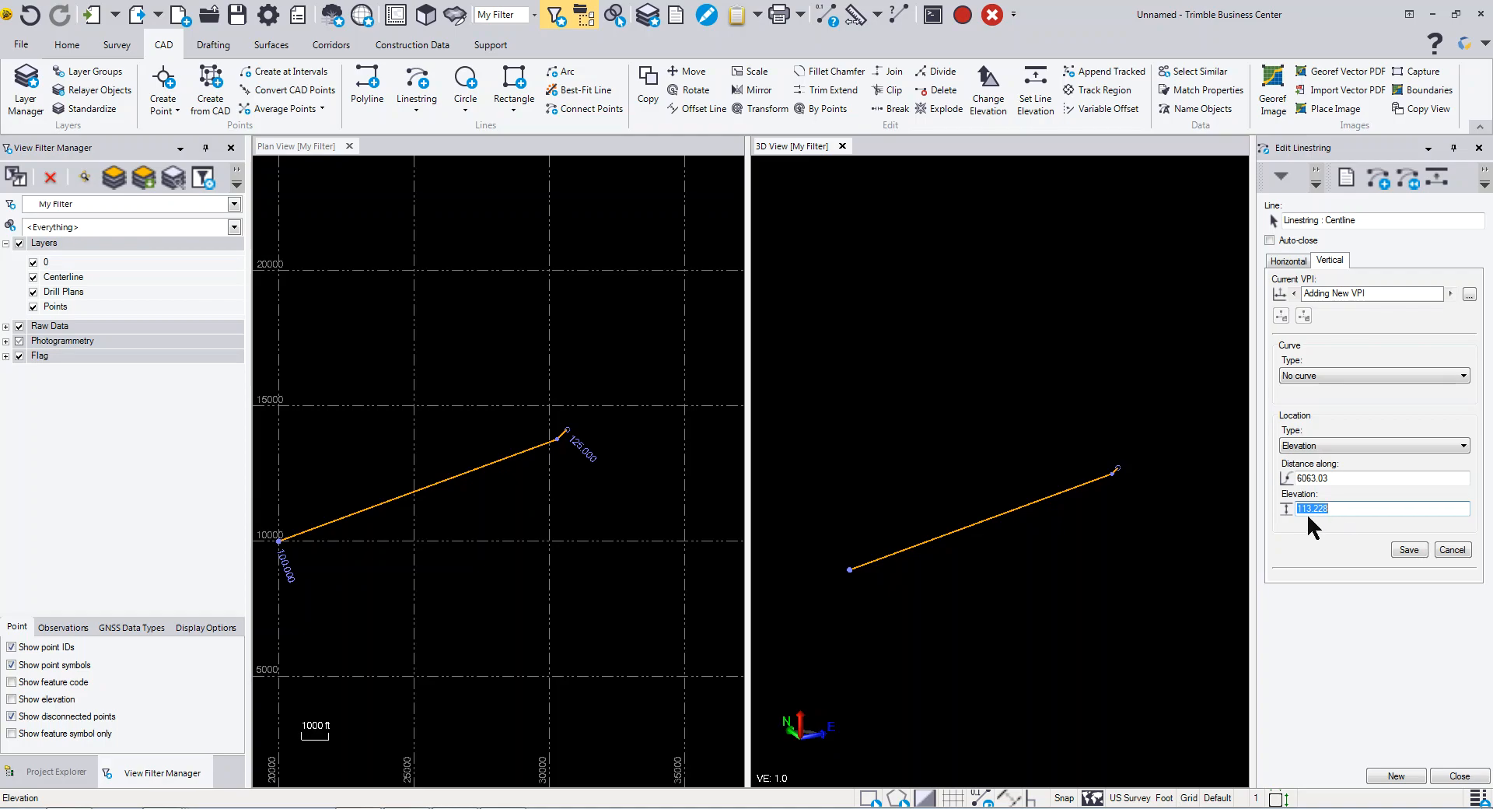
- Set the new VPI's elevation to 90 and save it
type("90")
left_click(1409, 549)
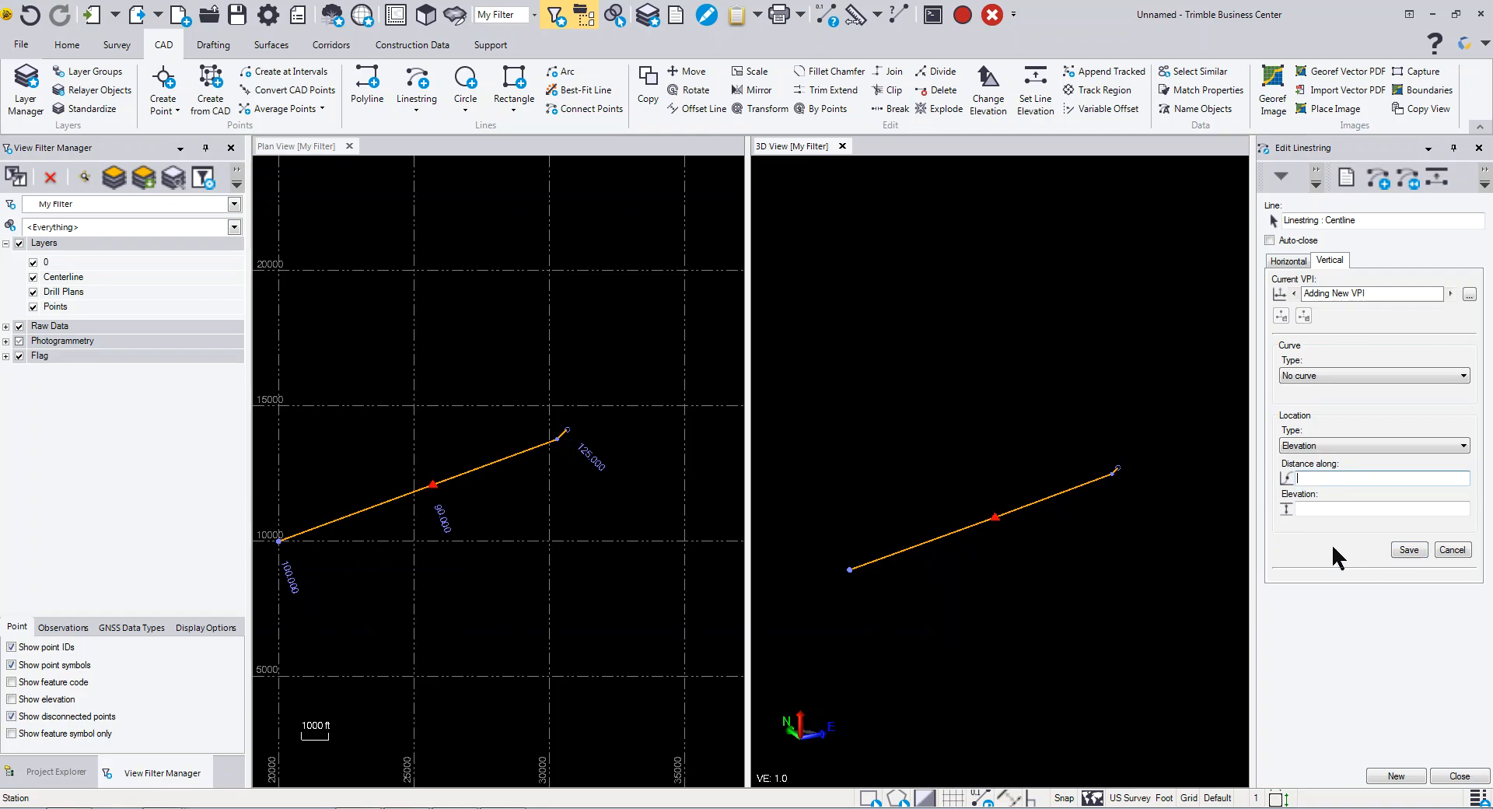
scroll(977, 537, "up", 5)
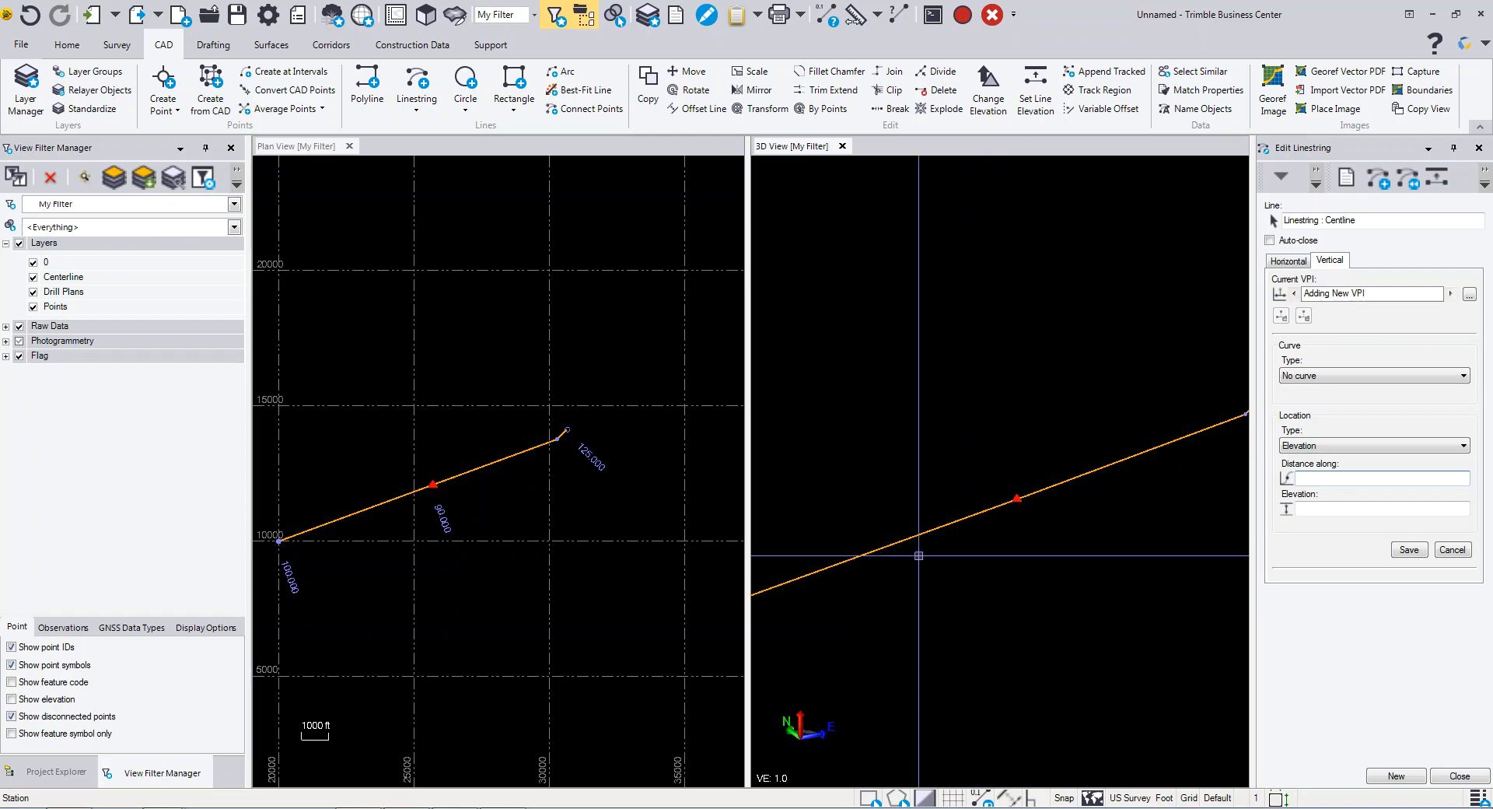
scroll(1038, 544, "down", 3)
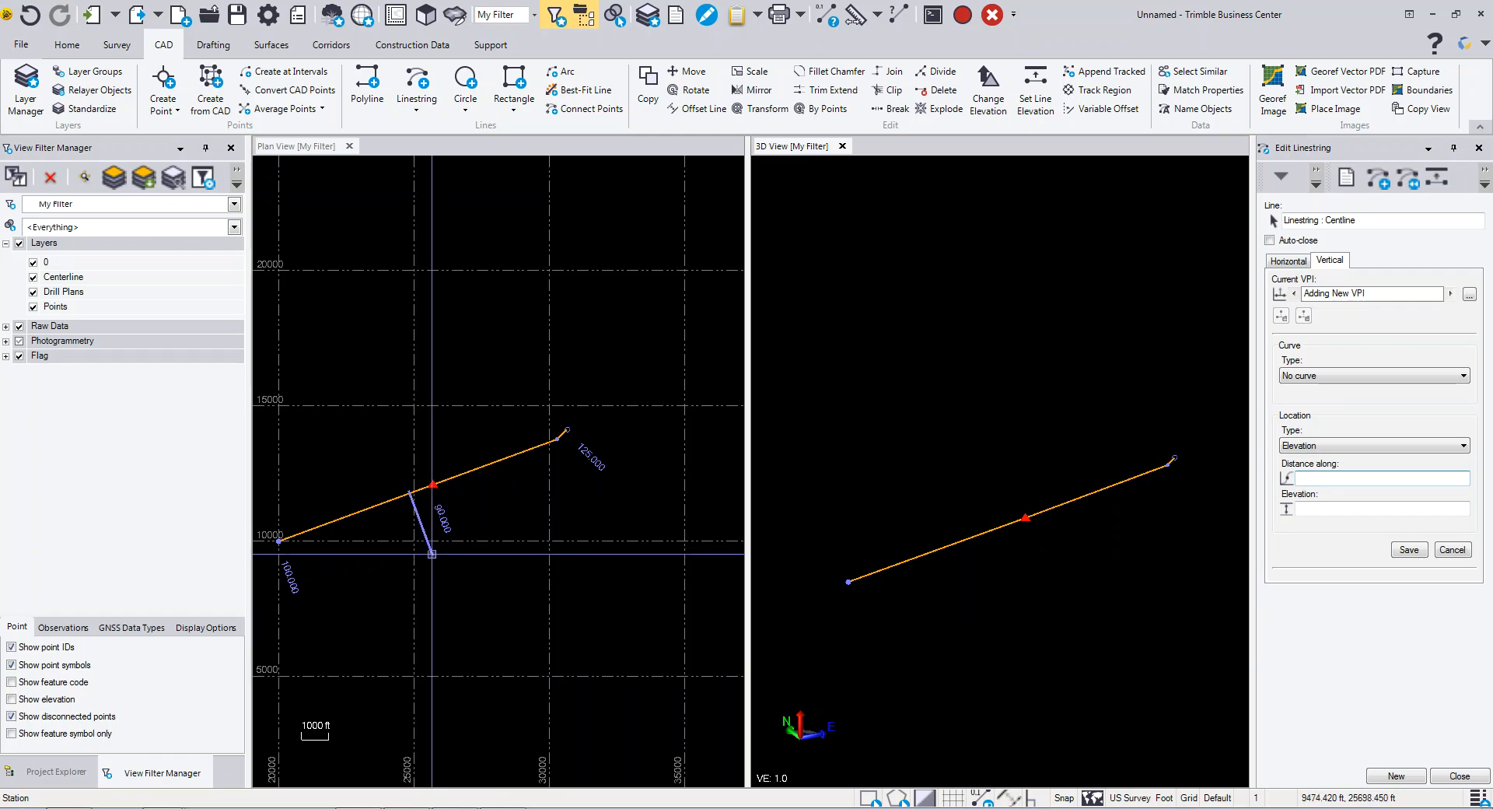
mouse_move(1074, 566)
right_mouse_down()
mouse_move(1046, 521)
mouse_move(1076, 562)
right_mouse_up()
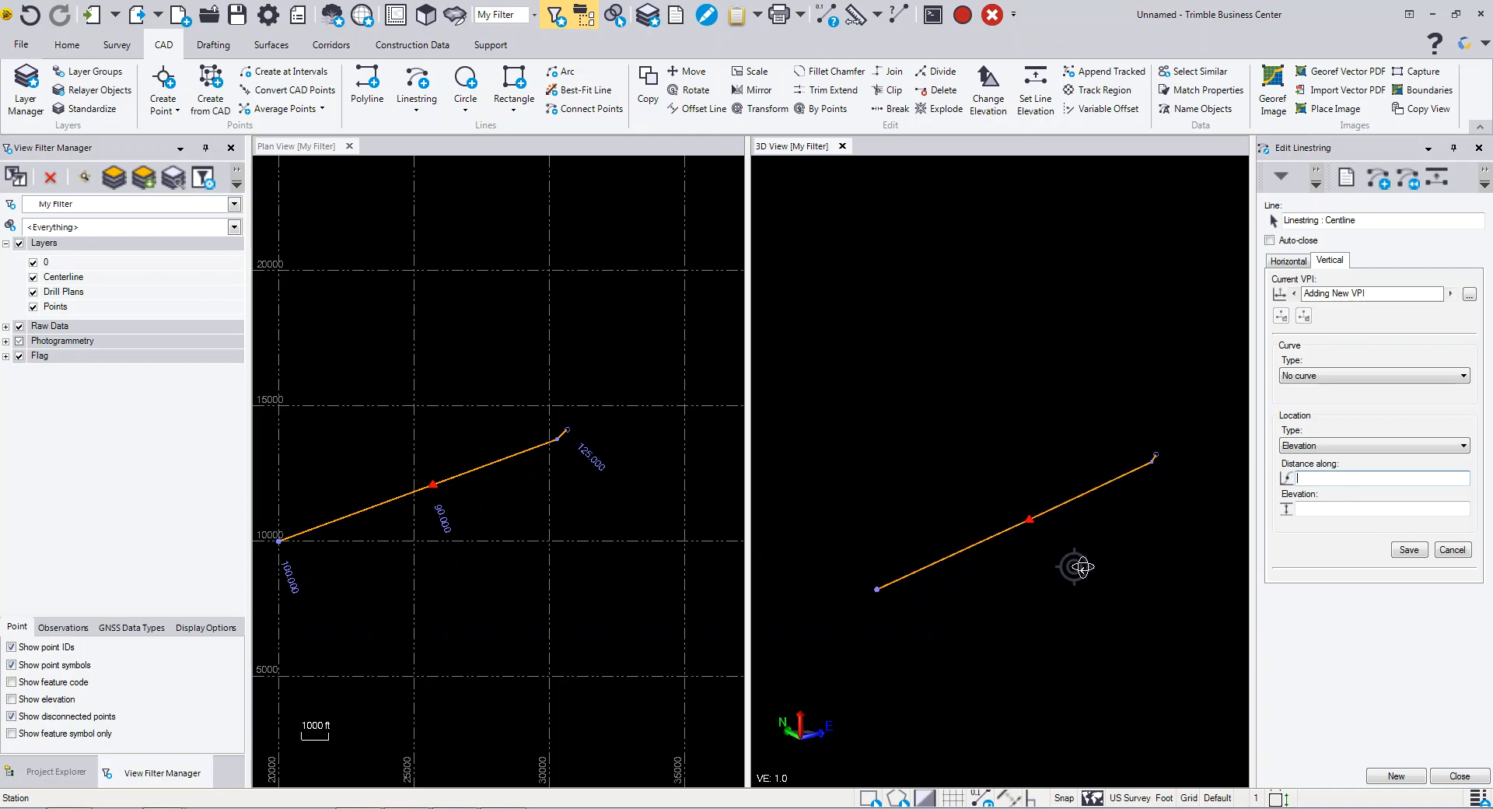
- Leave new-VPI mode and set the elevation of the VPI at 6063.03 ft to 20
left_click(1452, 549)
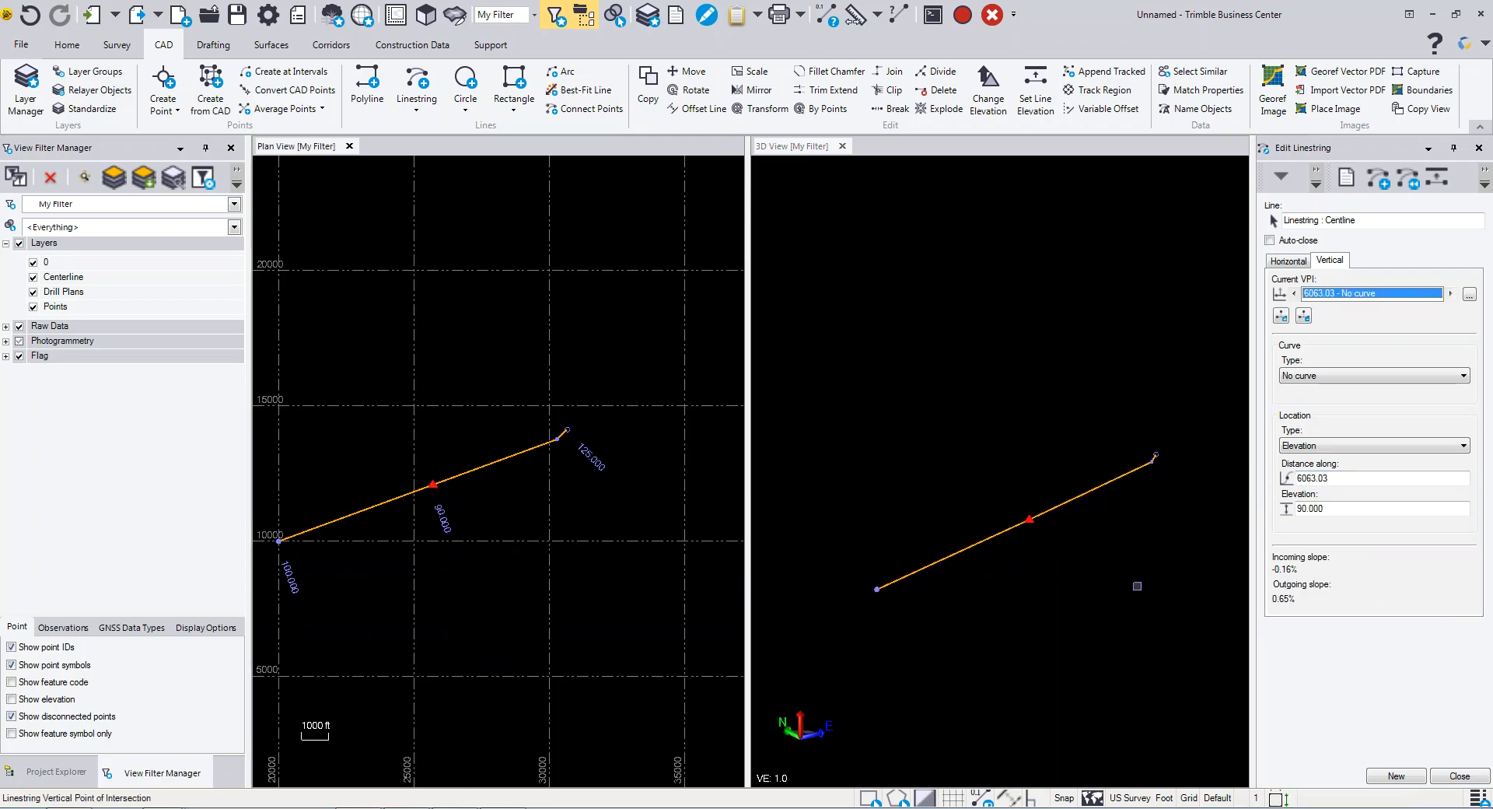
left_click(1322, 507)
type("20")
key("Return")
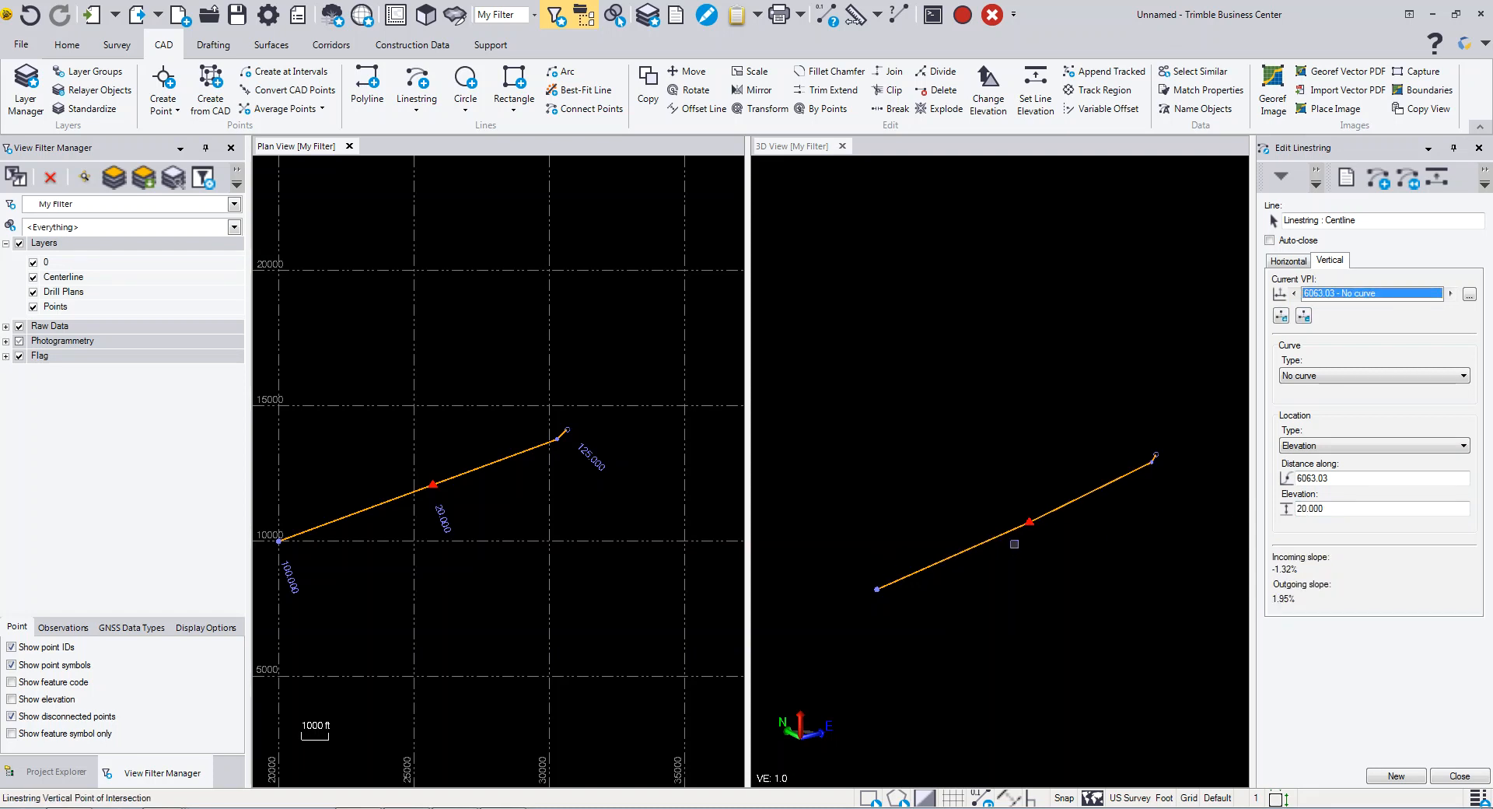
- Give the 6063.03 ft VPI a parabolic vertical curve 2000 ft long
scroll(1033, 530, "up", 5, "shift")
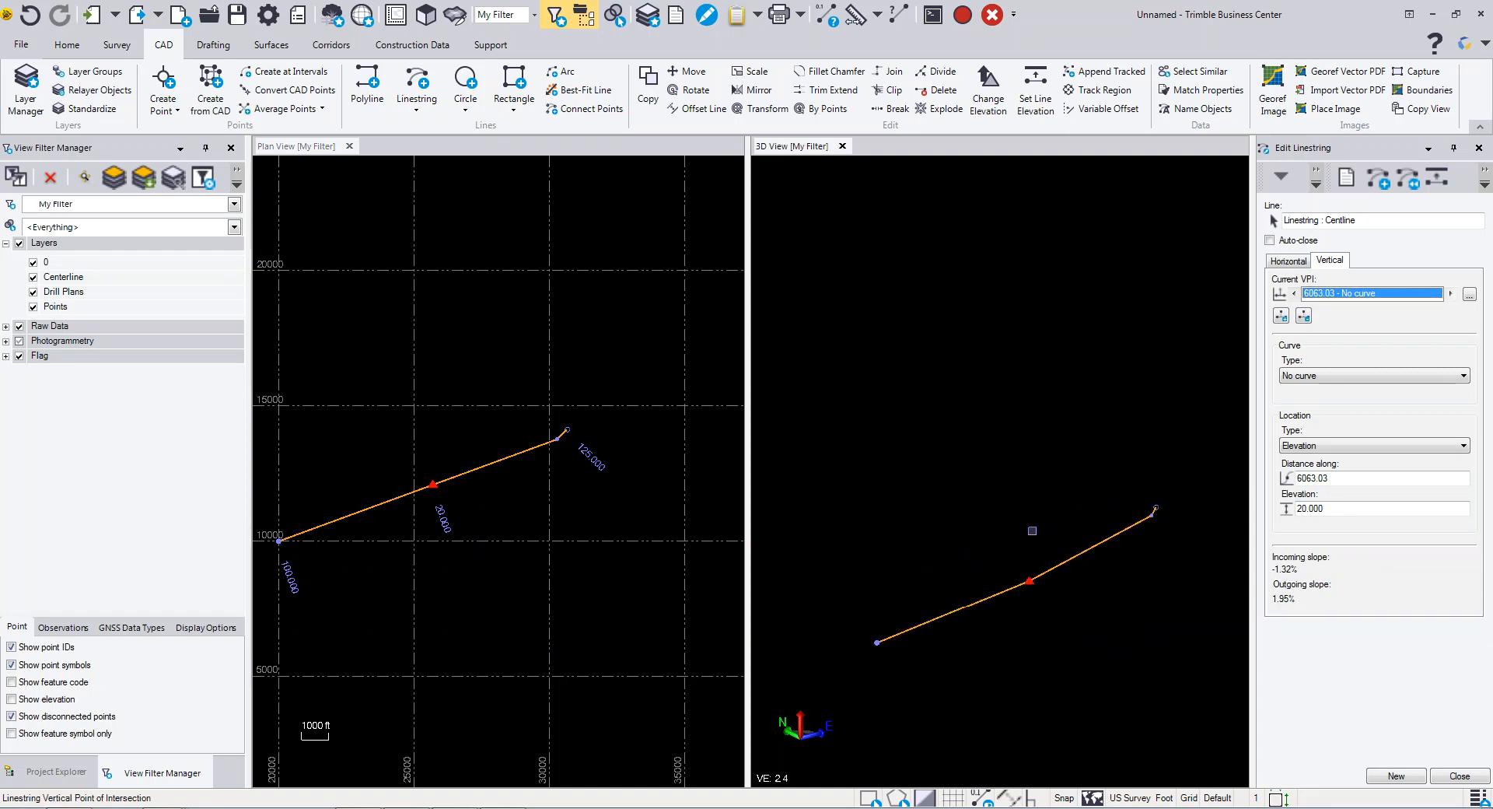
middle_click_drag(1046, 636, 1046, 608)
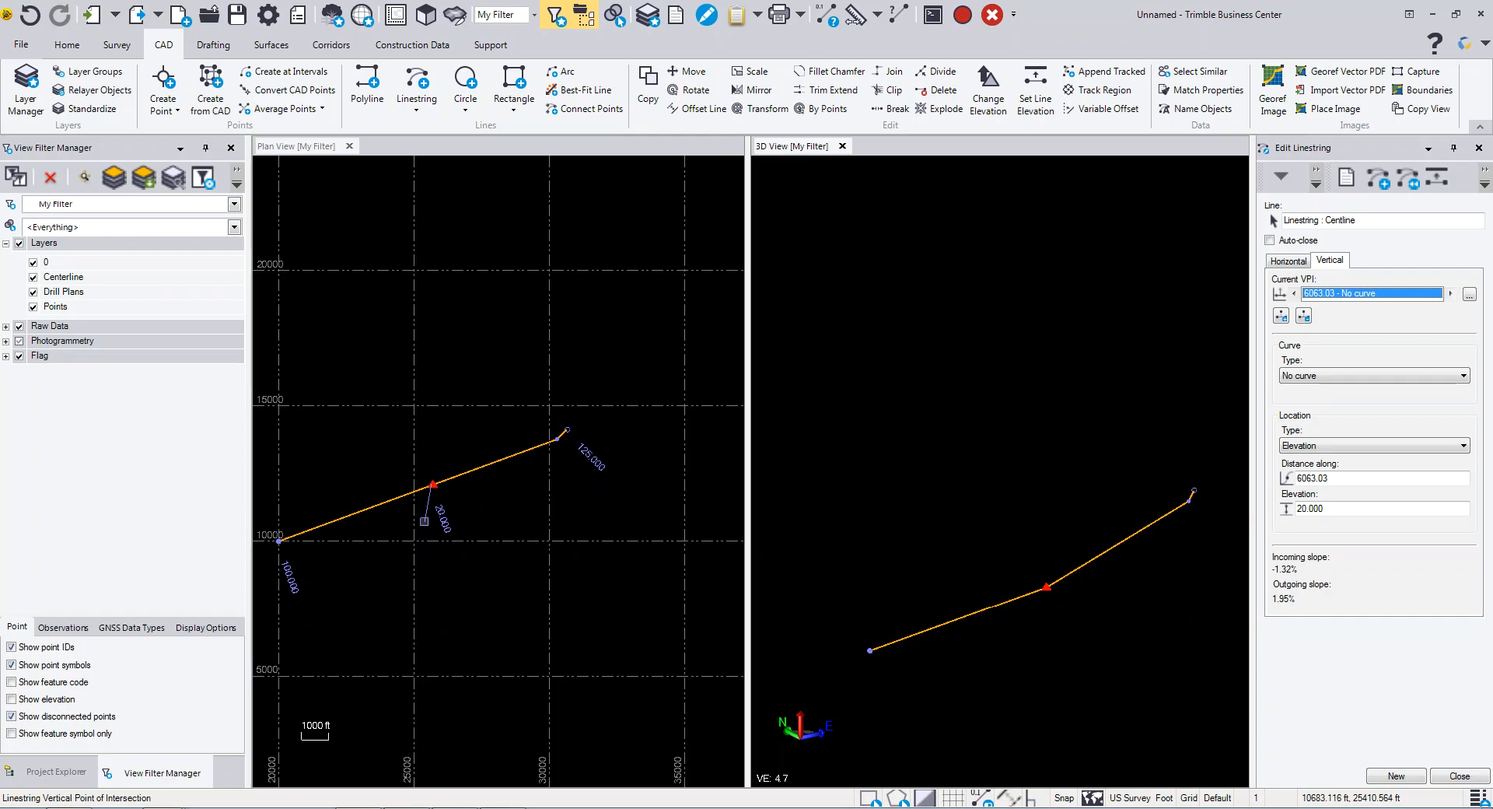
left_click(1313, 376)
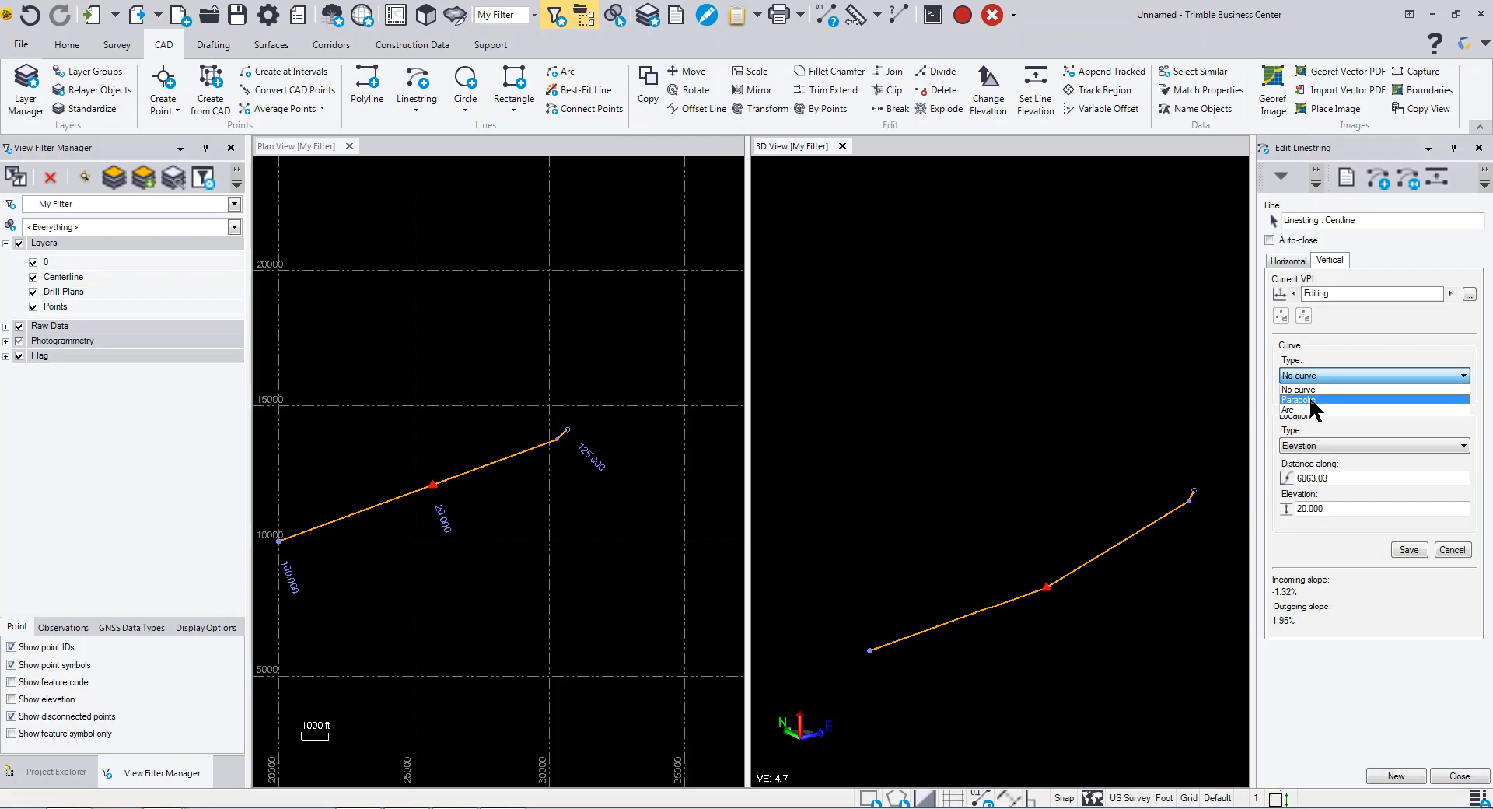
left_click(1309, 399)
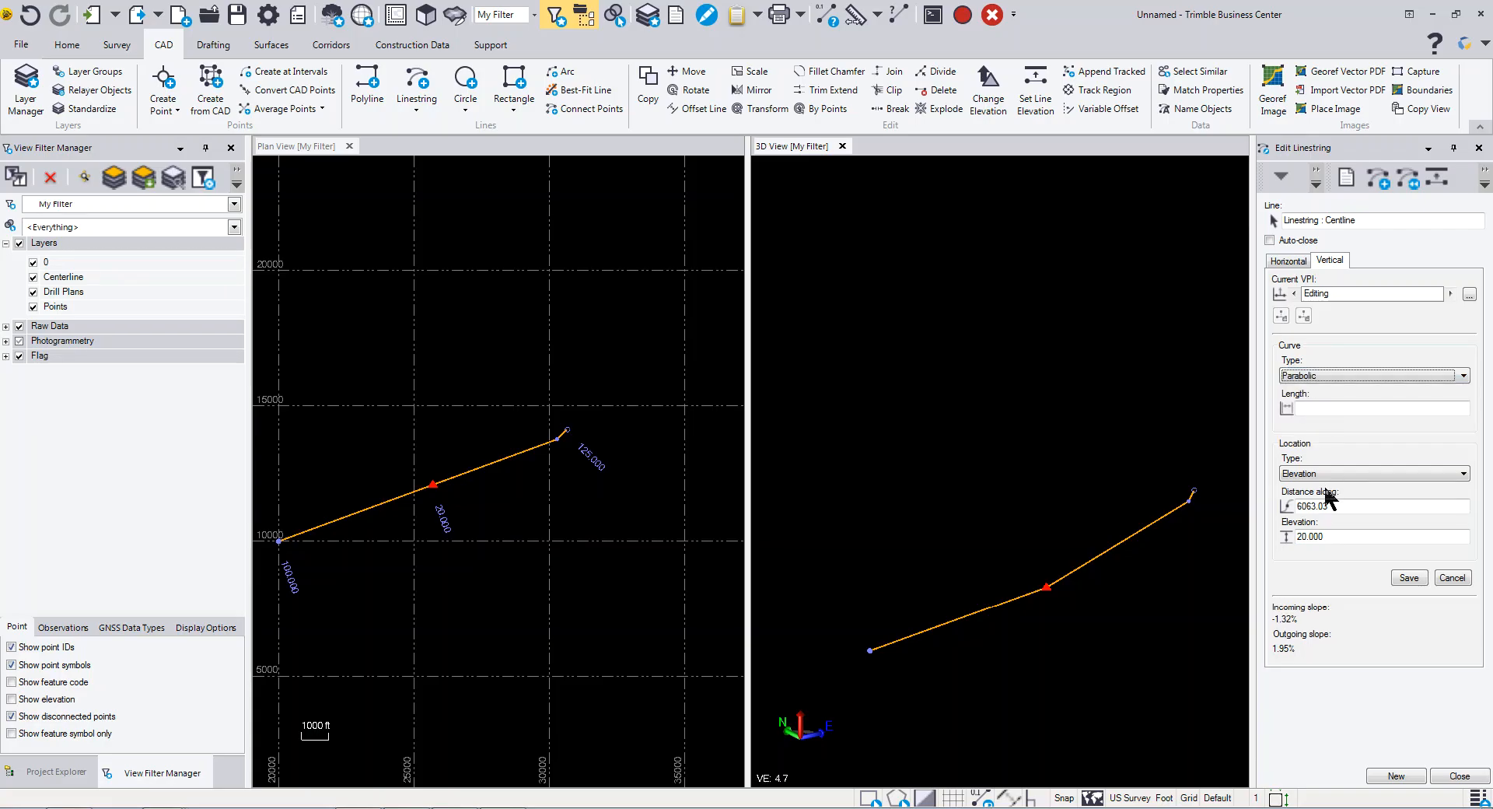
left_click(1327, 409)
type("2000")
key("Return")
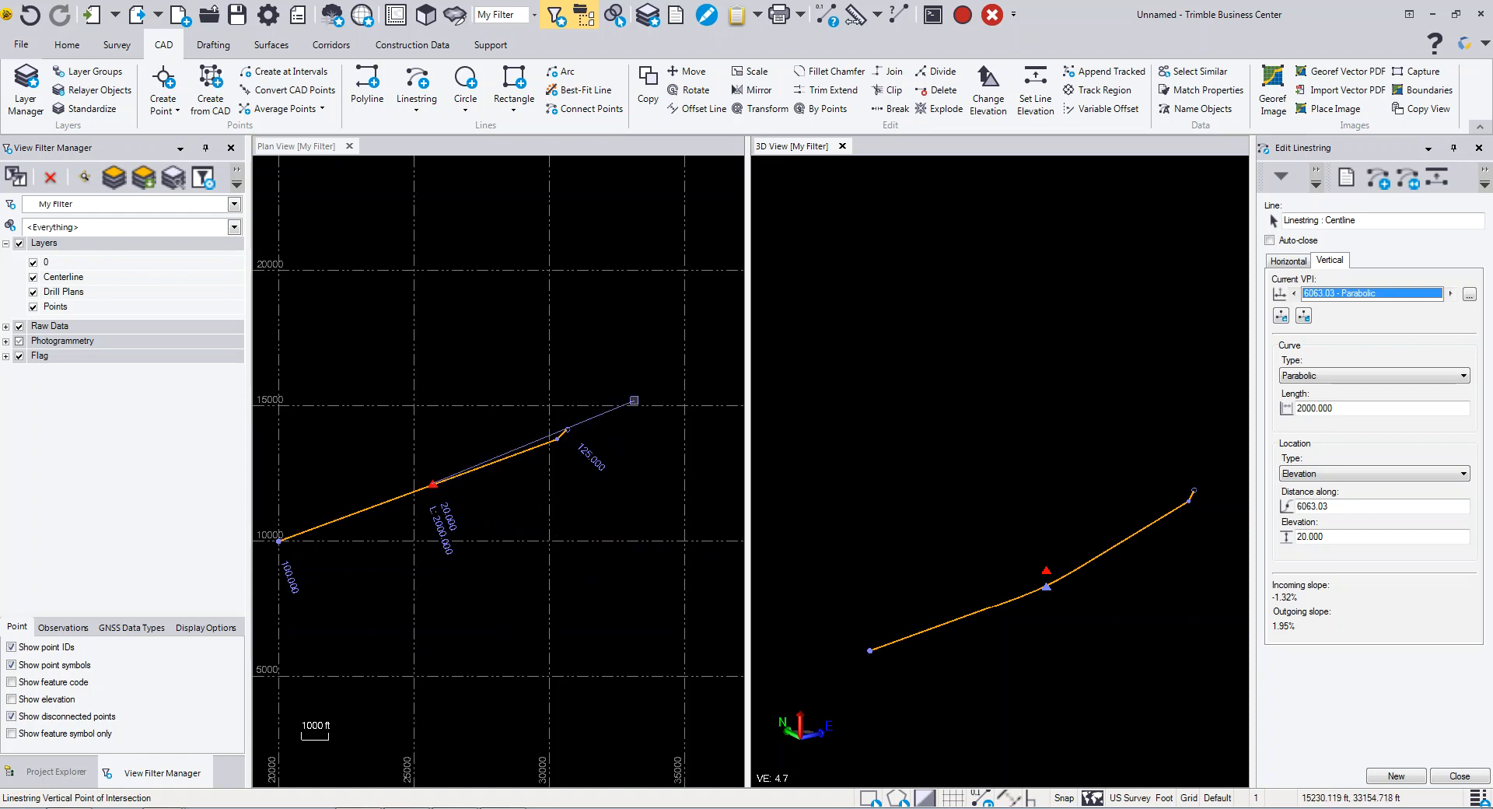
- Start adding another VPI, with no curve and location type Elevation
left_click(1281, 316)
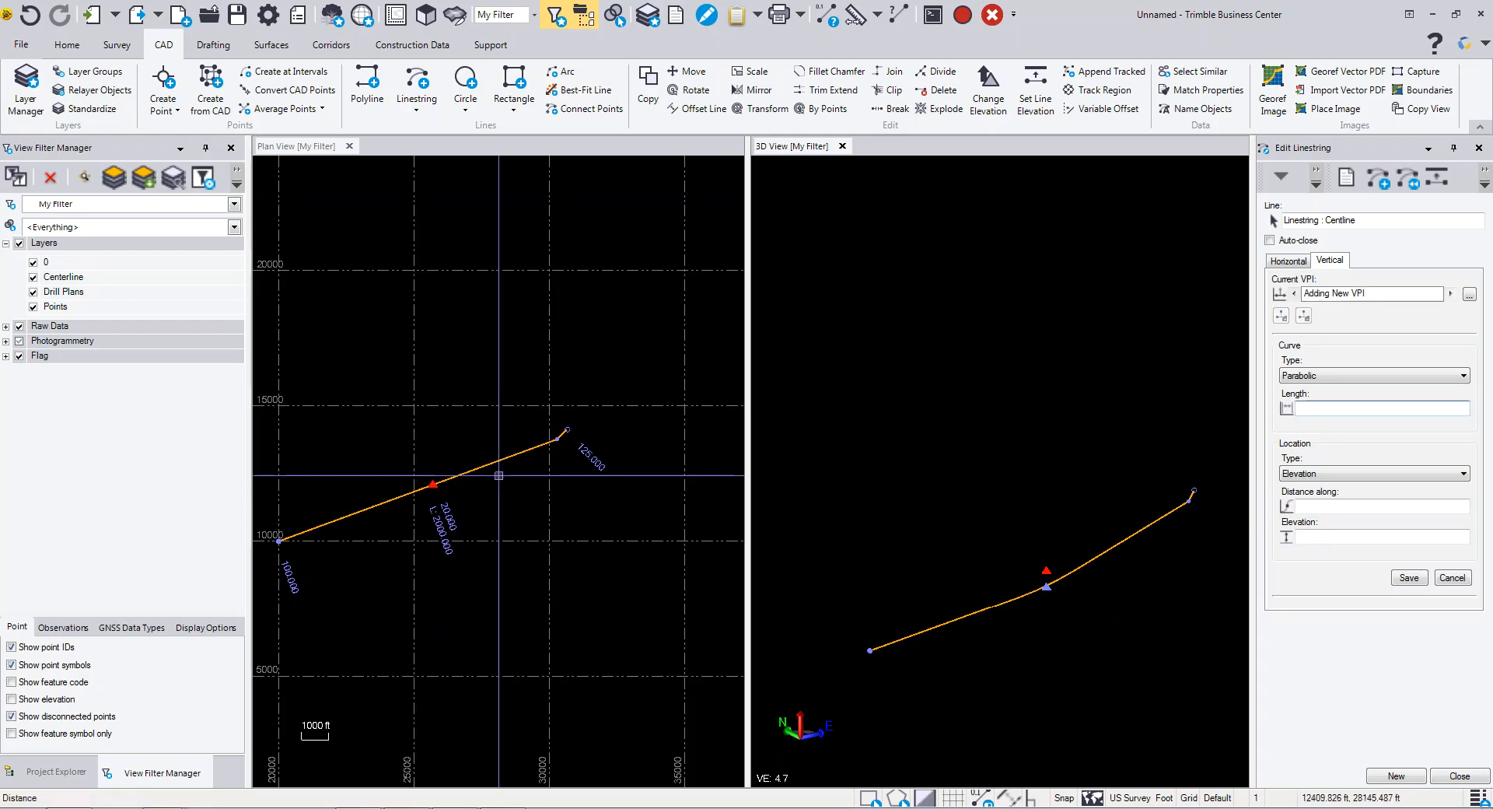
left_click(1322, 375)
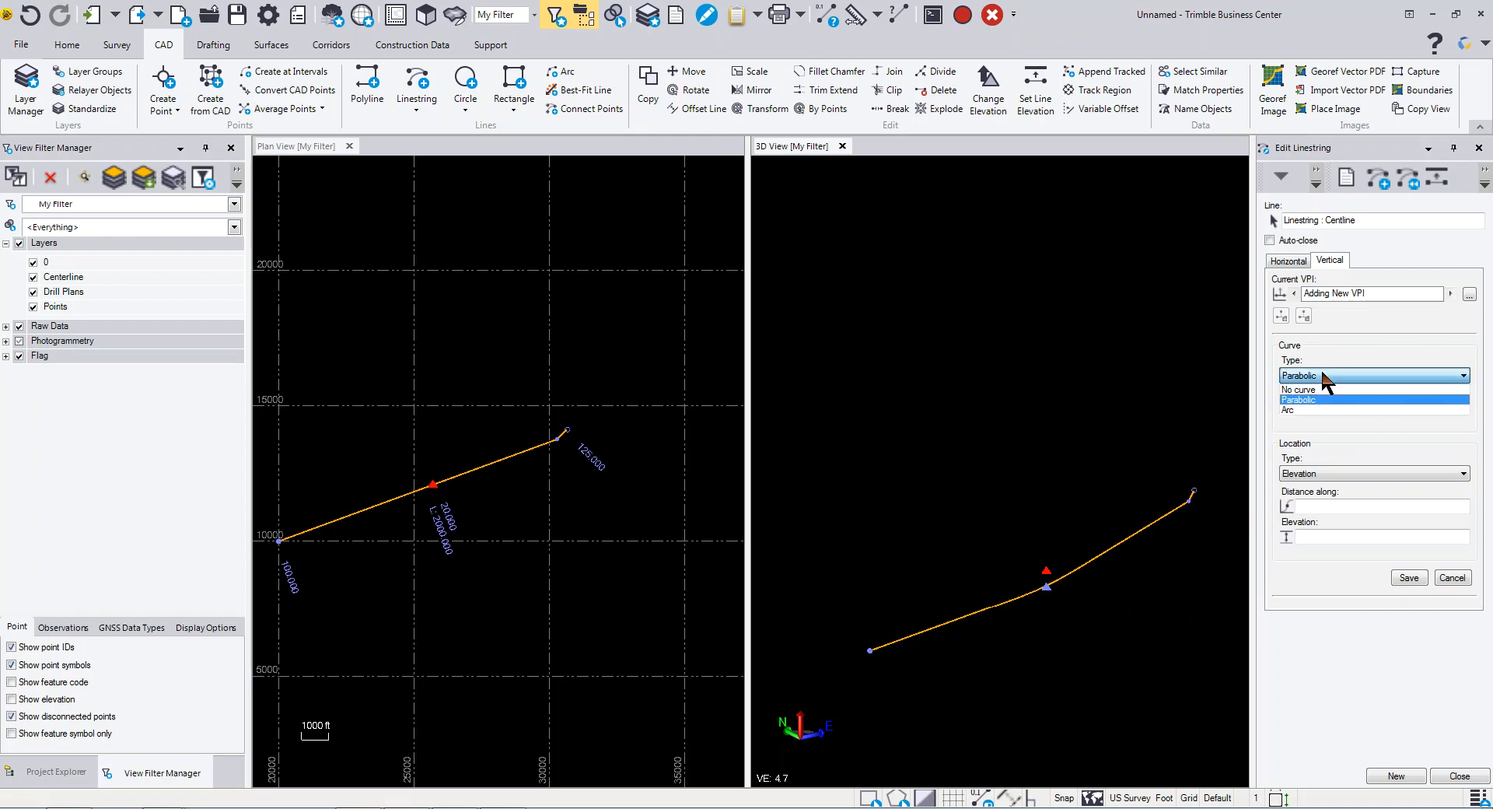
left_click(1314, 398)
left_click(1315, 379)
left_click(1314, 388)
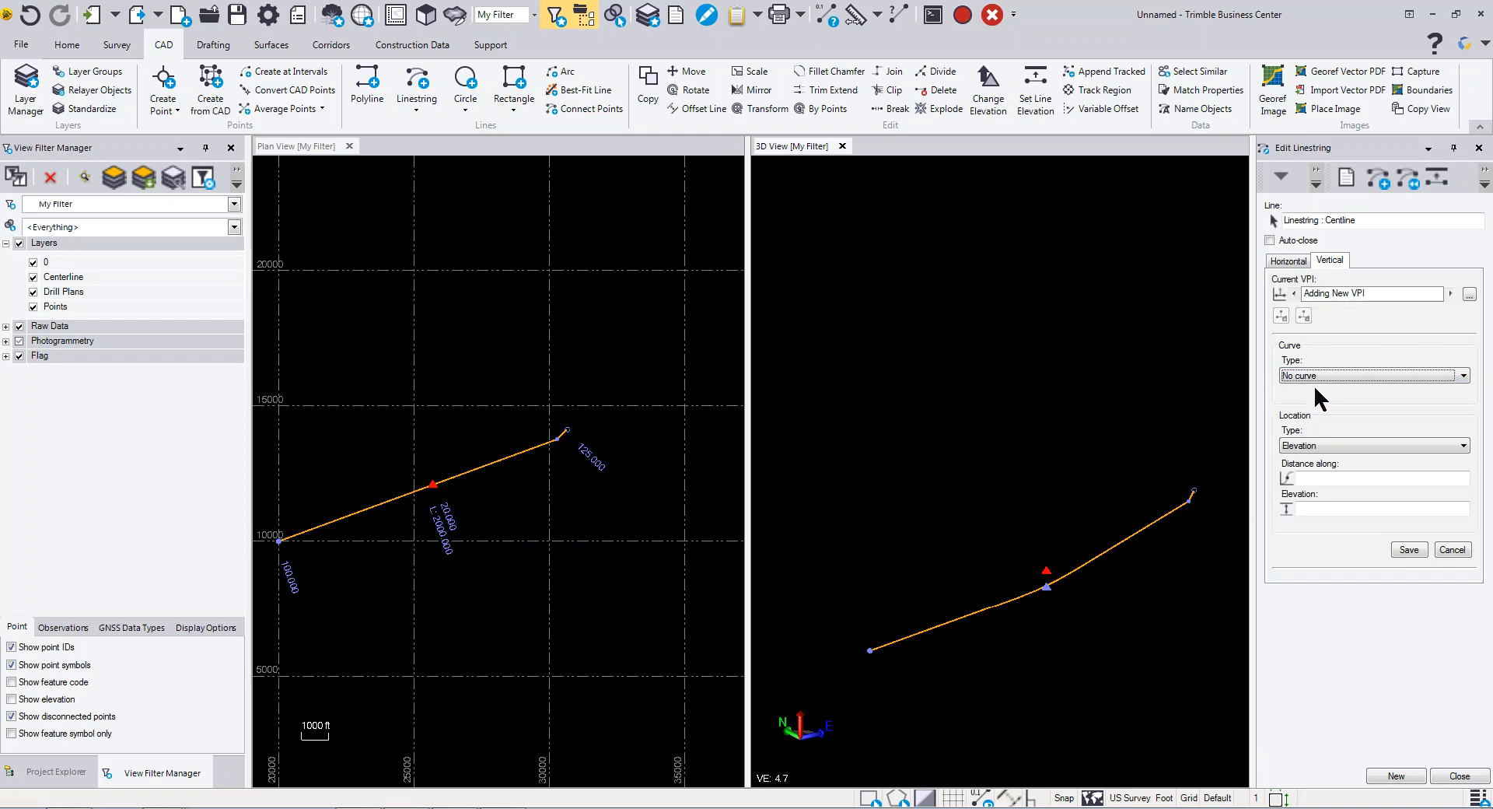
left_click(1318, 477)
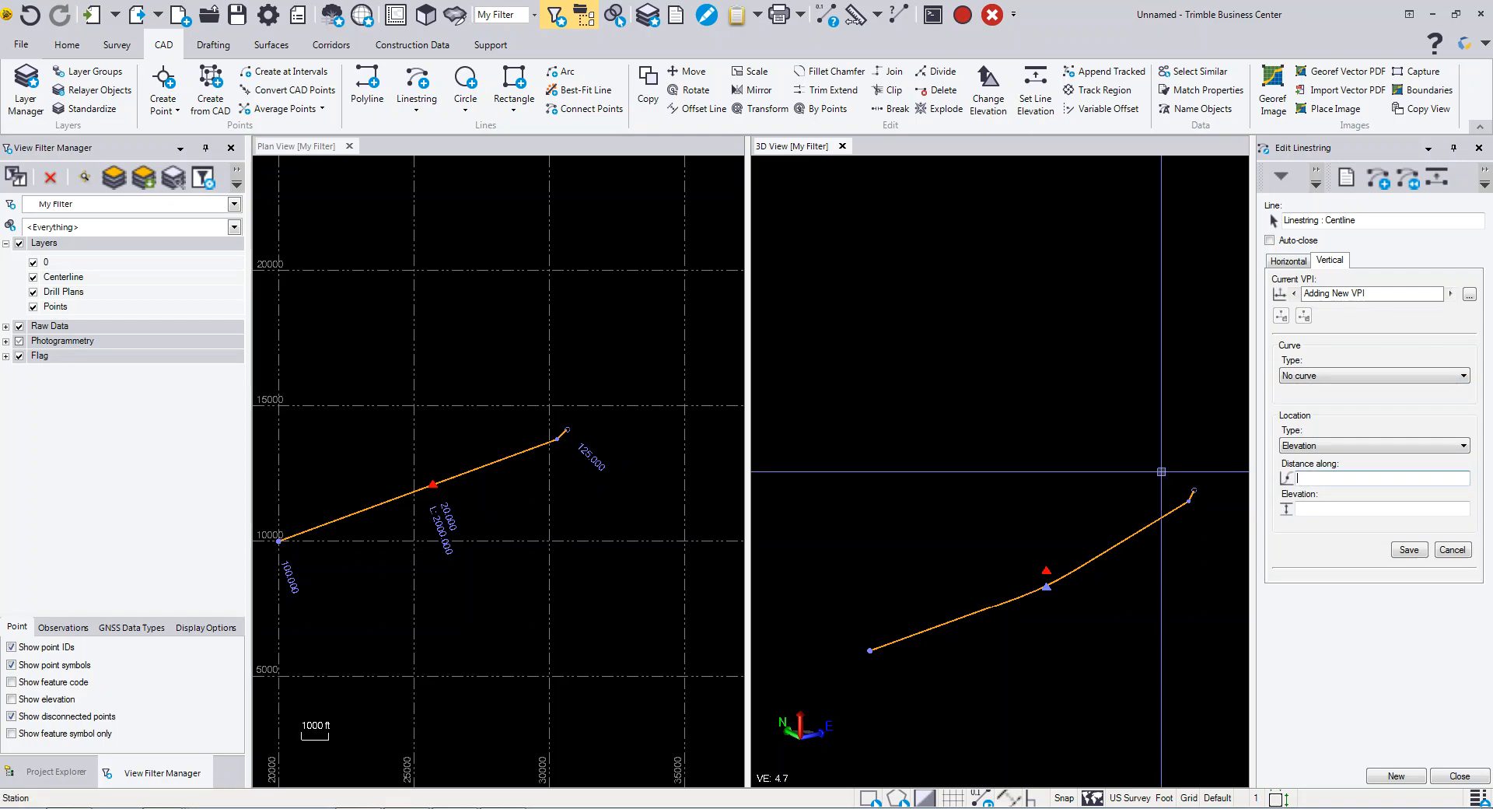
left_click(1331, 446)
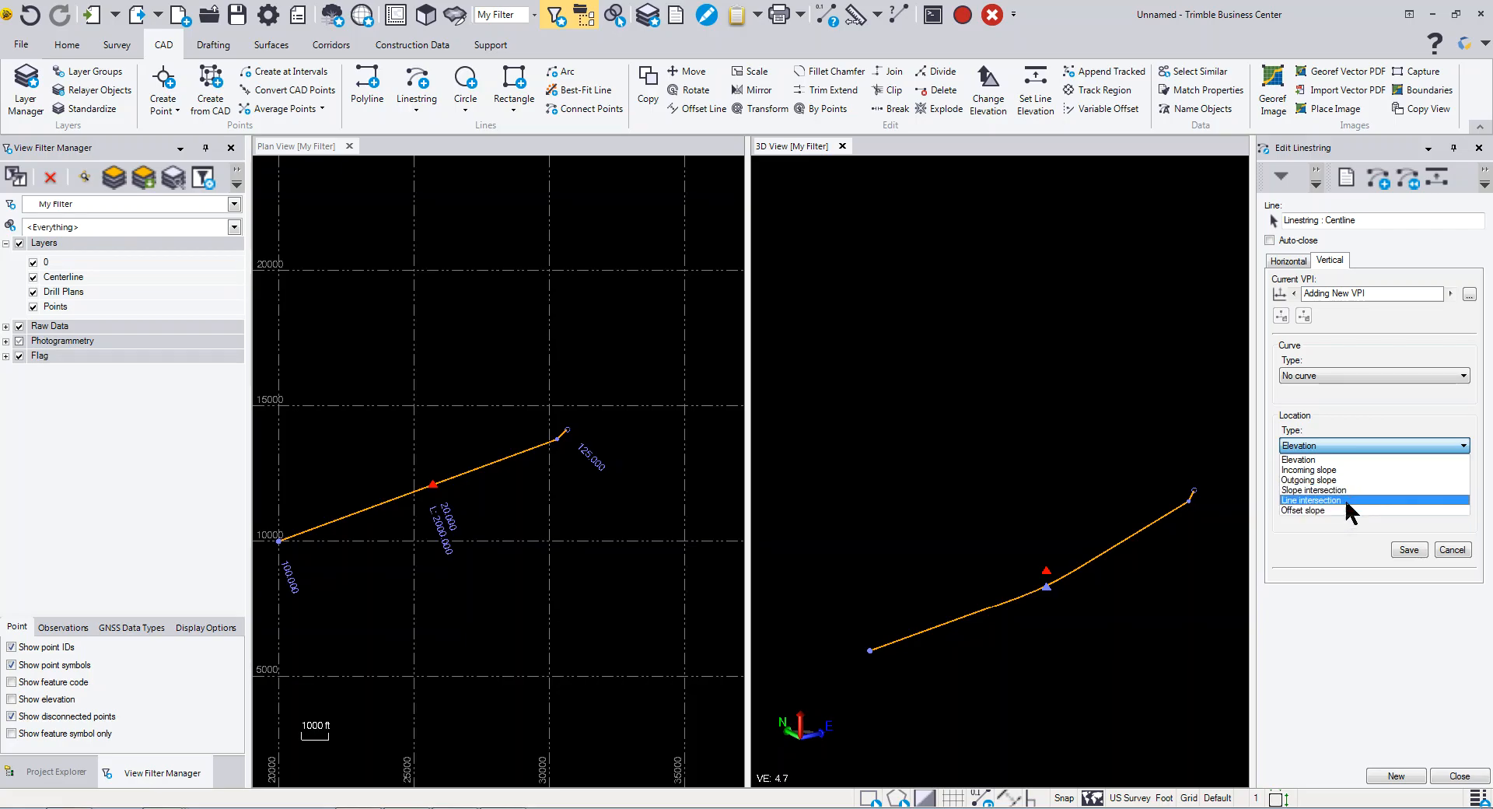
left_click(1340, 458)
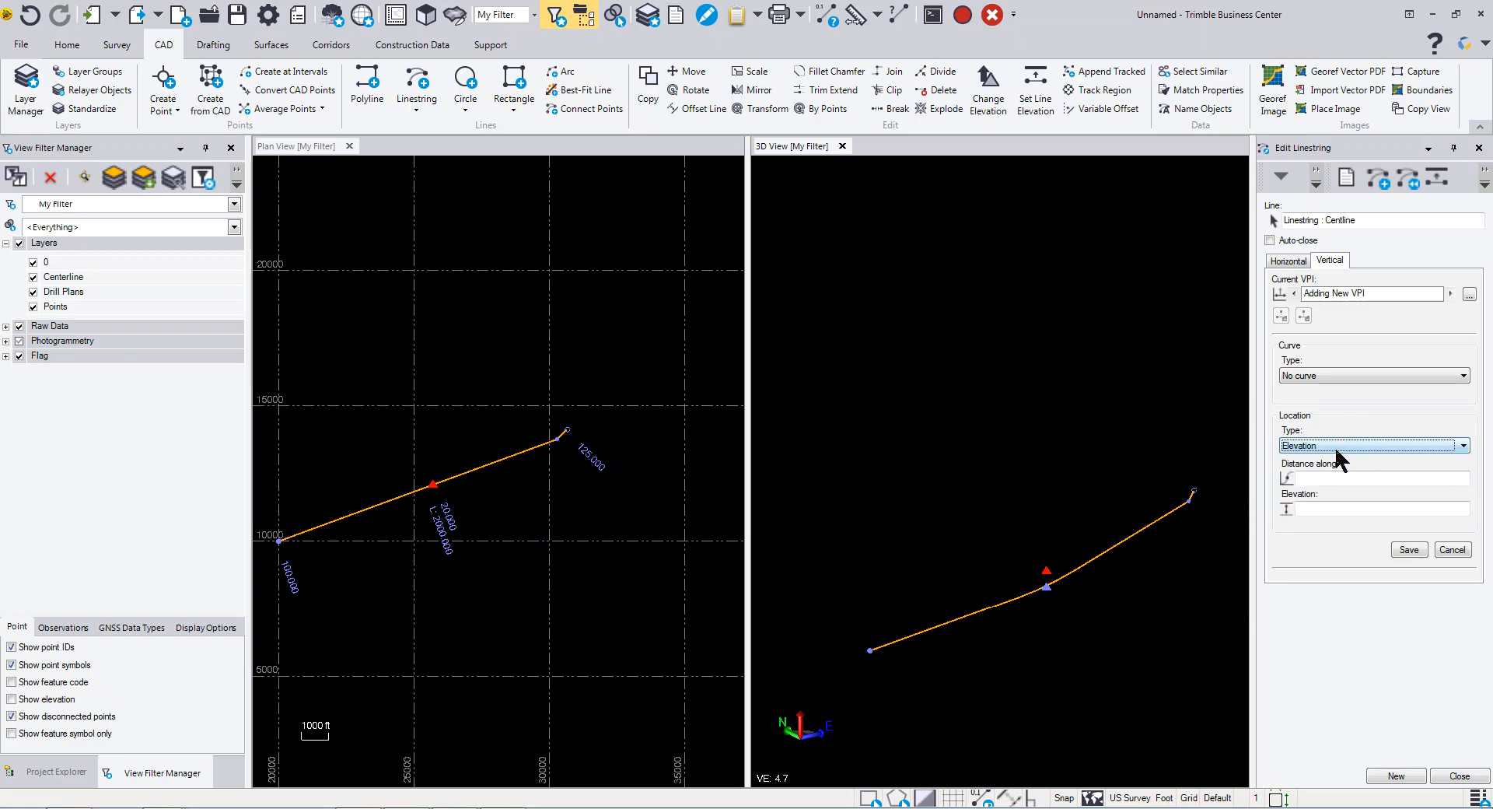
middle_click_drag(502, 517, 552, 492)
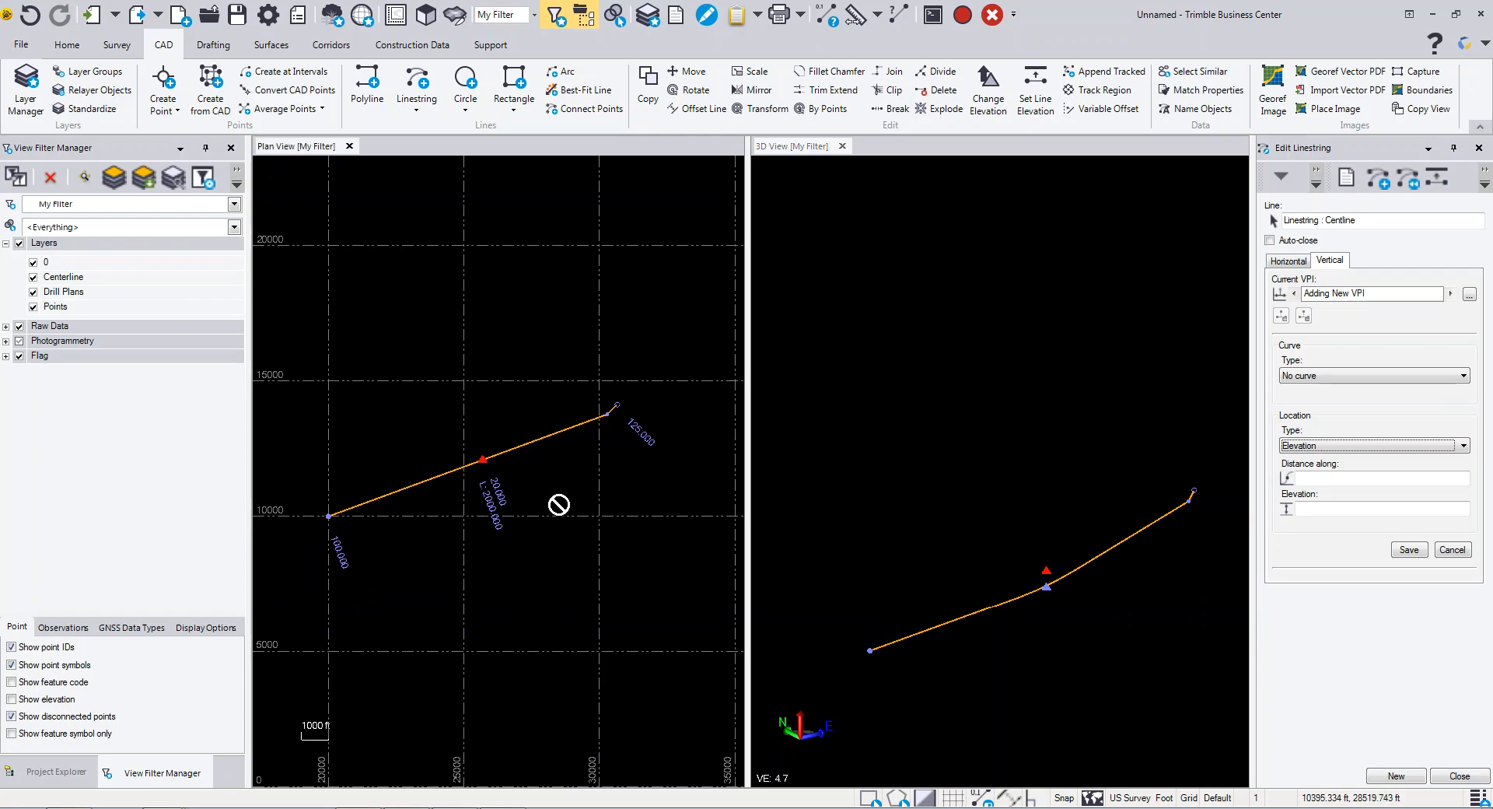